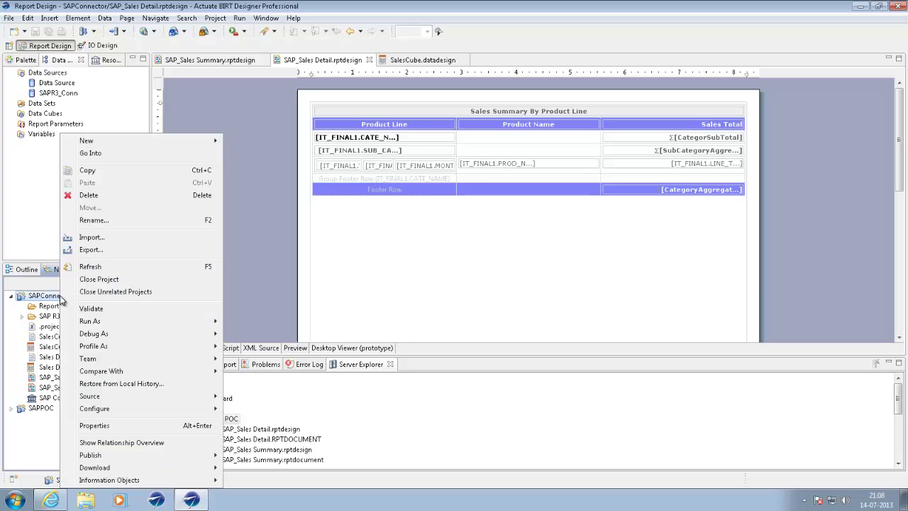
# Create a new report named SAP Sample.rptdesign in the SAPConnector project's default Report Designs folder
pyautogui.moveTo(163, 144)
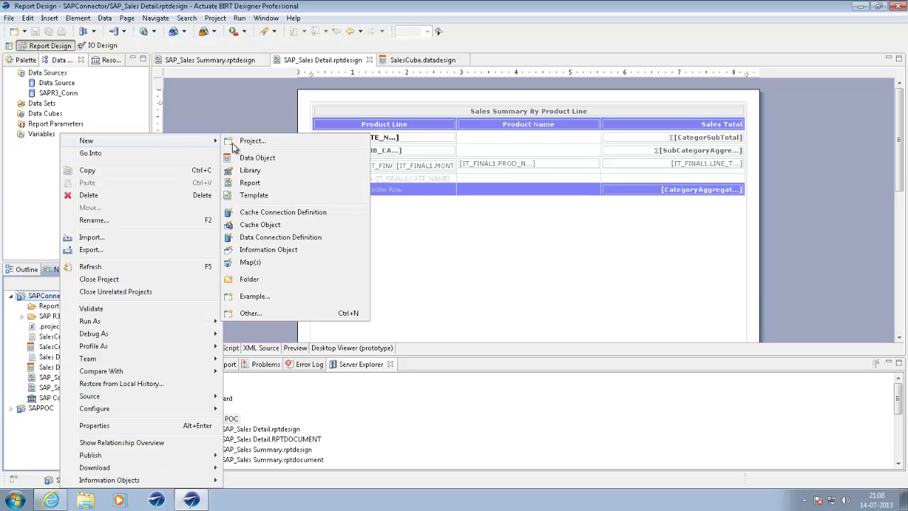
pyautogui.click(253, 183)
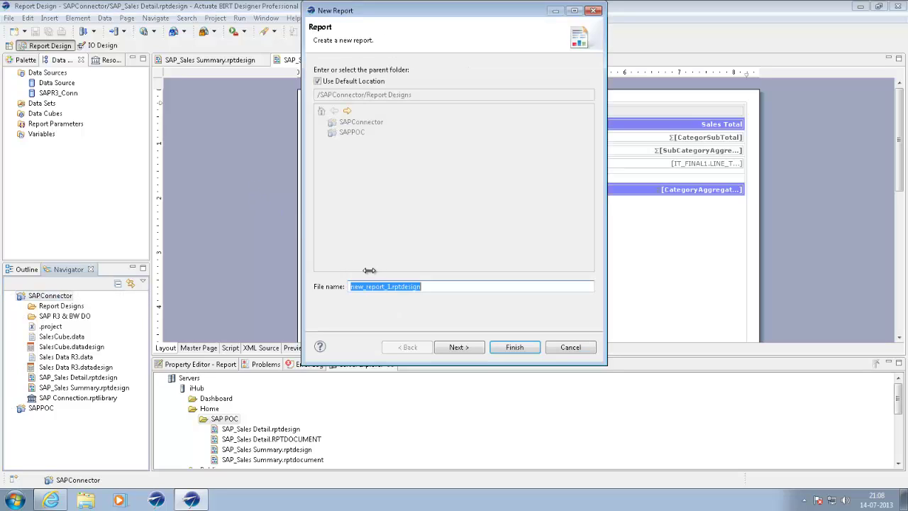
pyautogui.moveTo(391, 284); pyautogui.dragTo(340, 283)
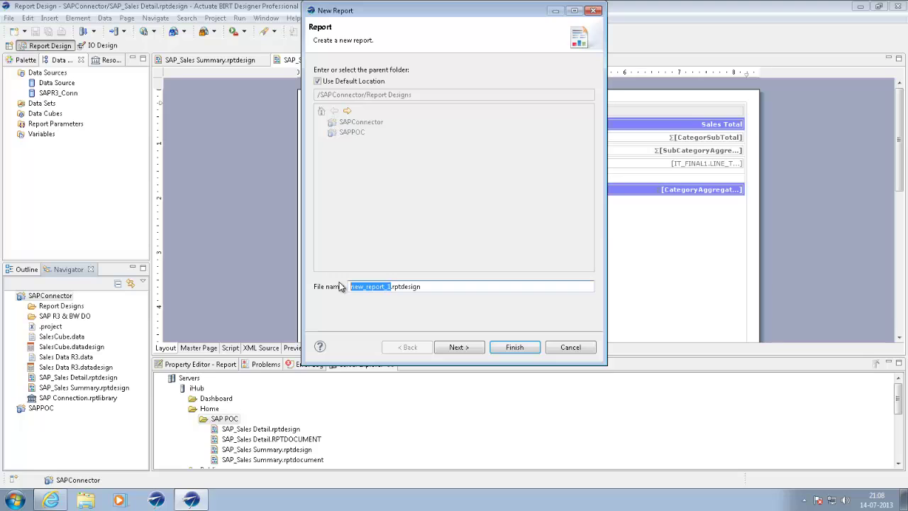
pyautogui.write('Sa')
pyautogui.press('BackSpace')
pyautogui.write('AP')
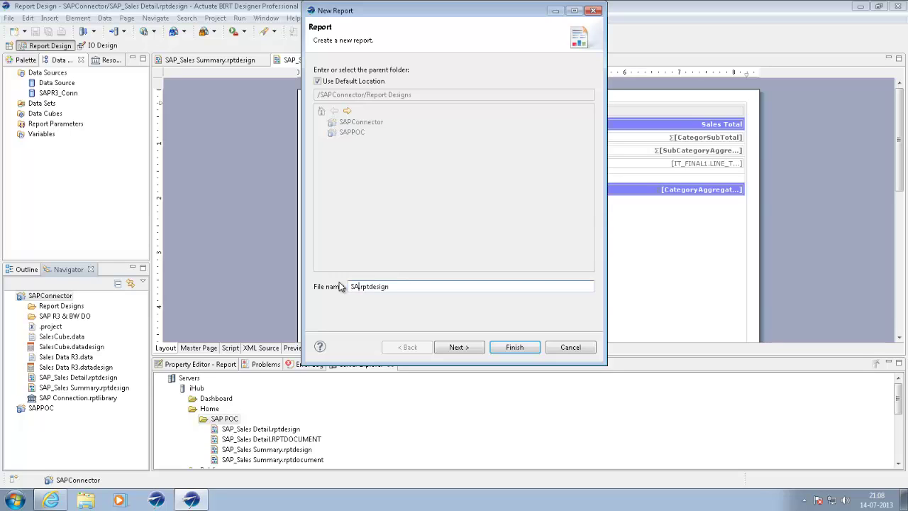
pyautogui.write(' Sample')
pyautogui.click(521, 349)
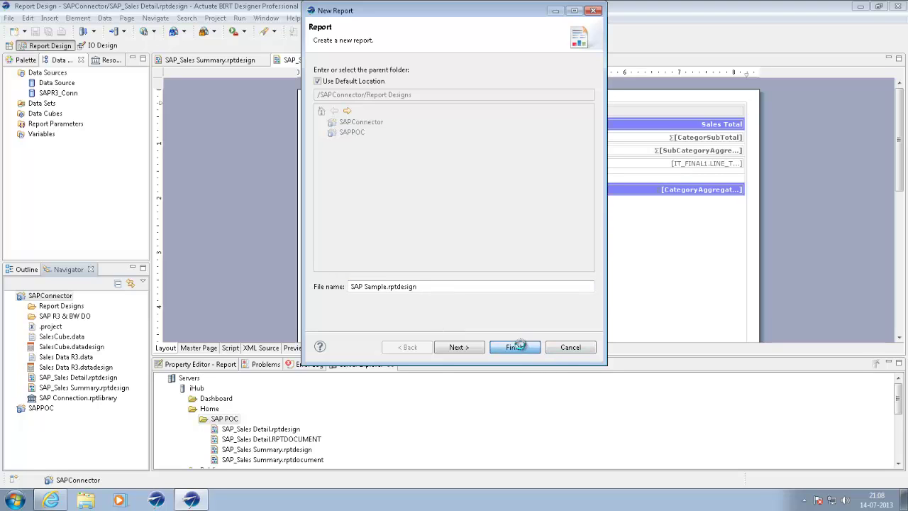
# Start creating a new data source for the SAP Sample report
pyautogui.click(36, 77)
pyautogui.rightClick(37, 76)
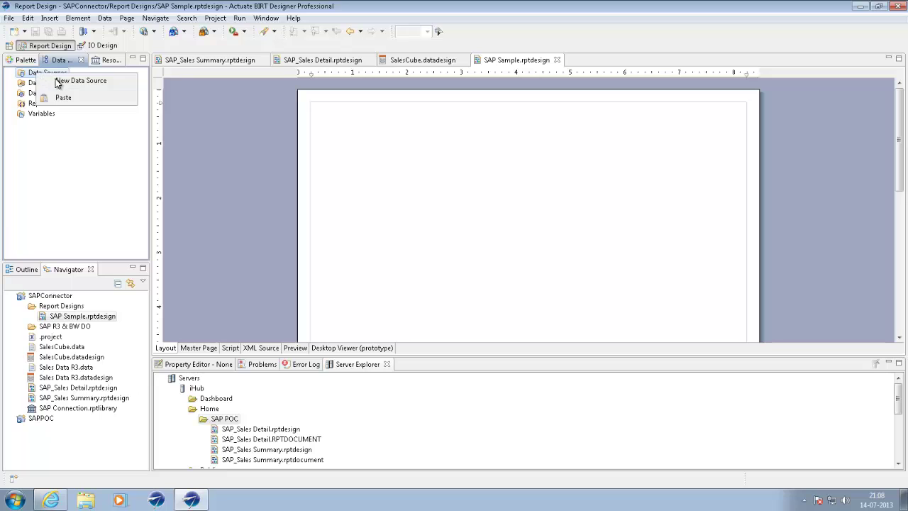
pyautogui.click(61, 80)
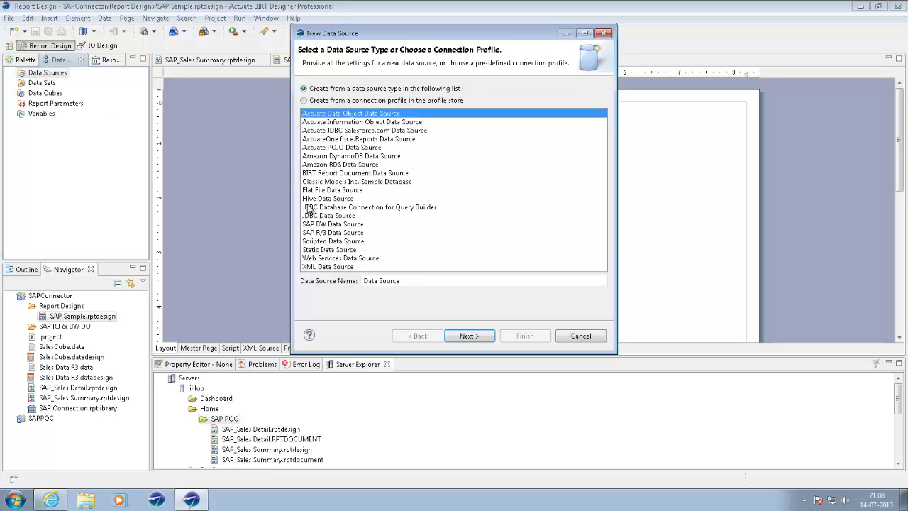
# View the blank connection properties of the SAP R/3 Data Source type and return to the data source type selection
pyautogui.click(333, 233)
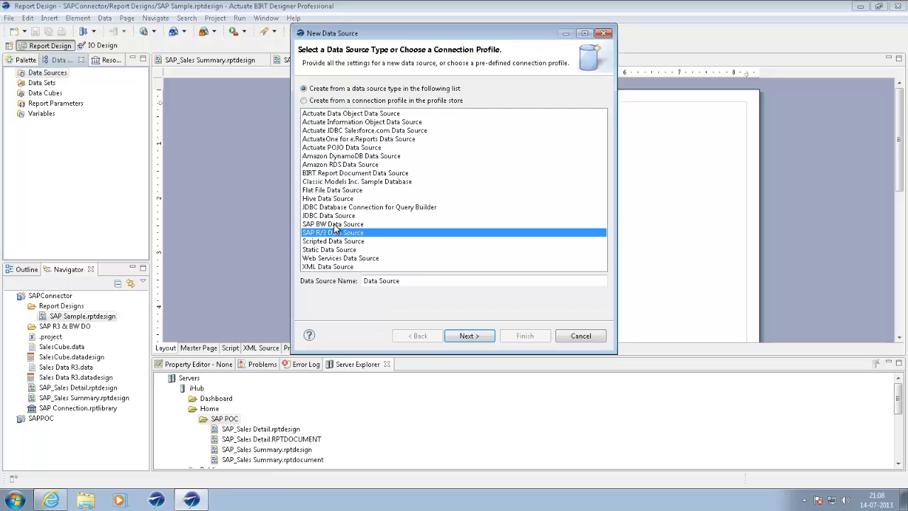
pyautogui.click(335, 224)
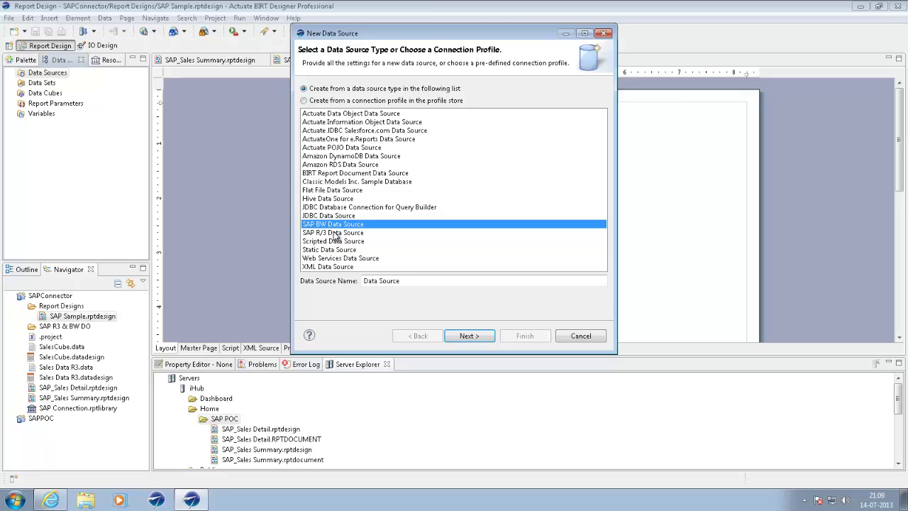
pyautogui.click(335, 234)
pyautogui.click(471, 336)
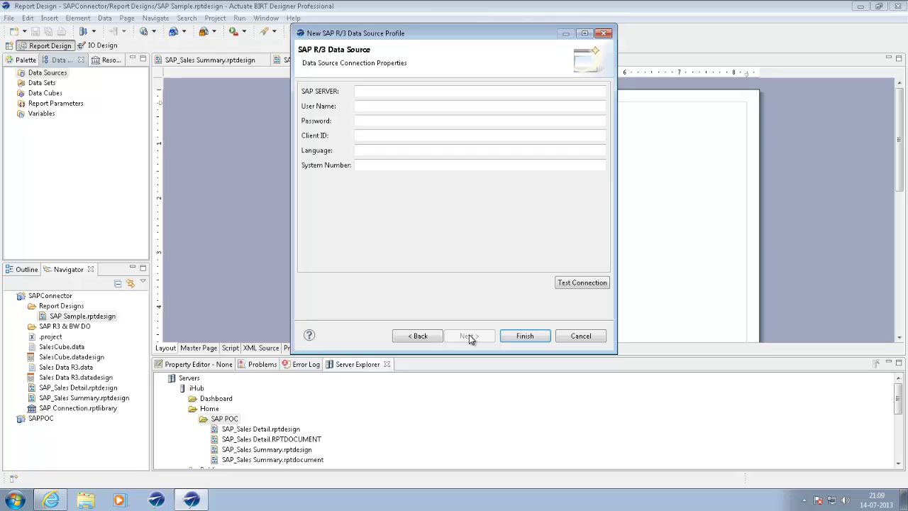
pyautogui.click(420, 337)
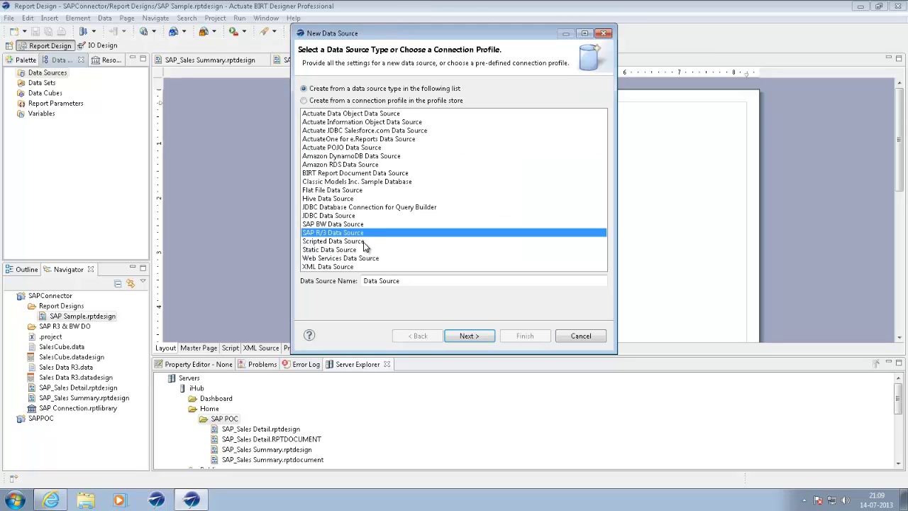
# Base the data source on the SAPR3_Conn profile from the connection profile store SAP Connection.acconnprofiles
pyautogui.click(339, 101)
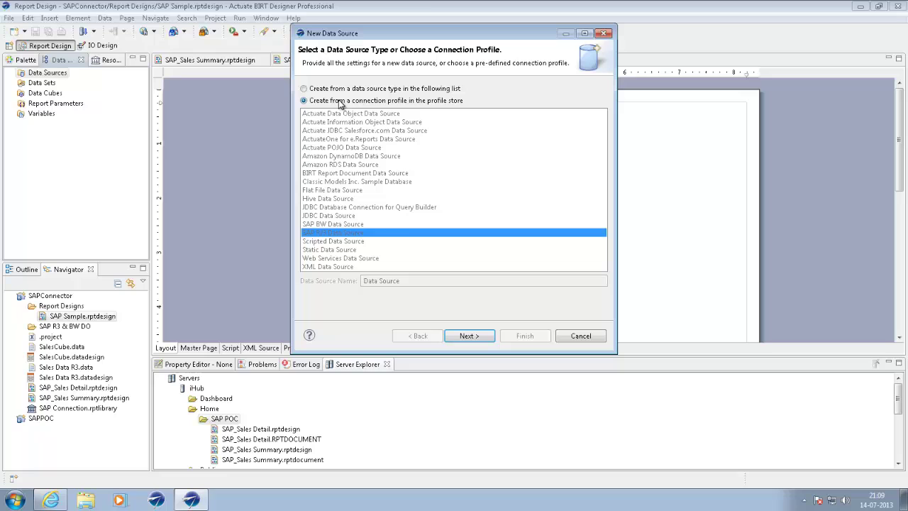
pyautogui.click(471, 336)
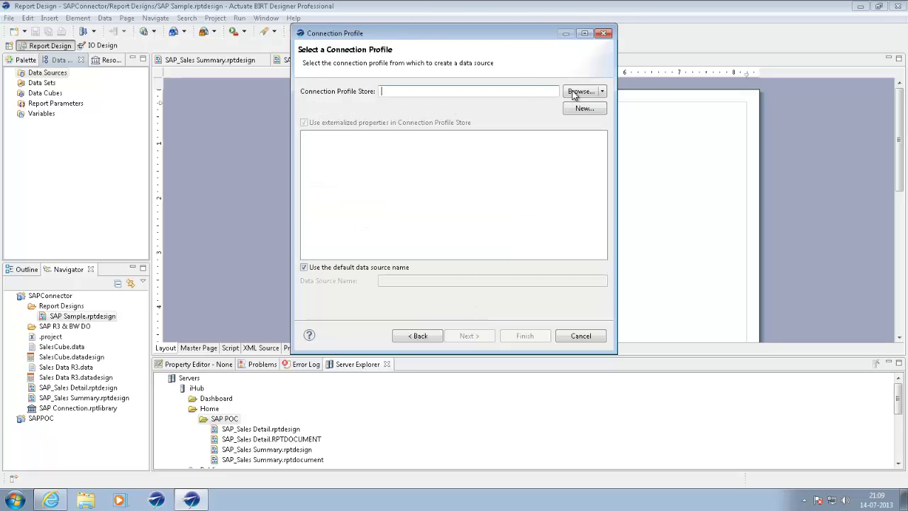
pyautogui.click(578, 92)
pyautogui.click(434, 104)
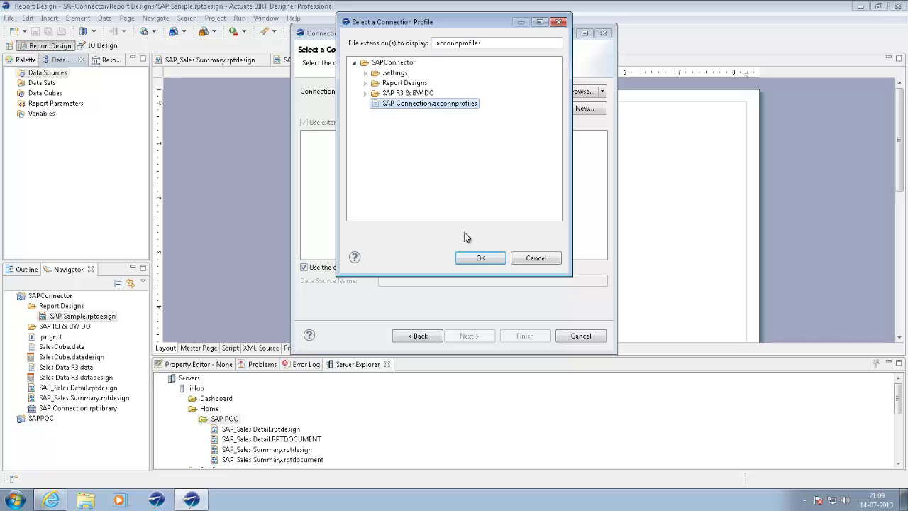
pyautogui.click(482, 260)
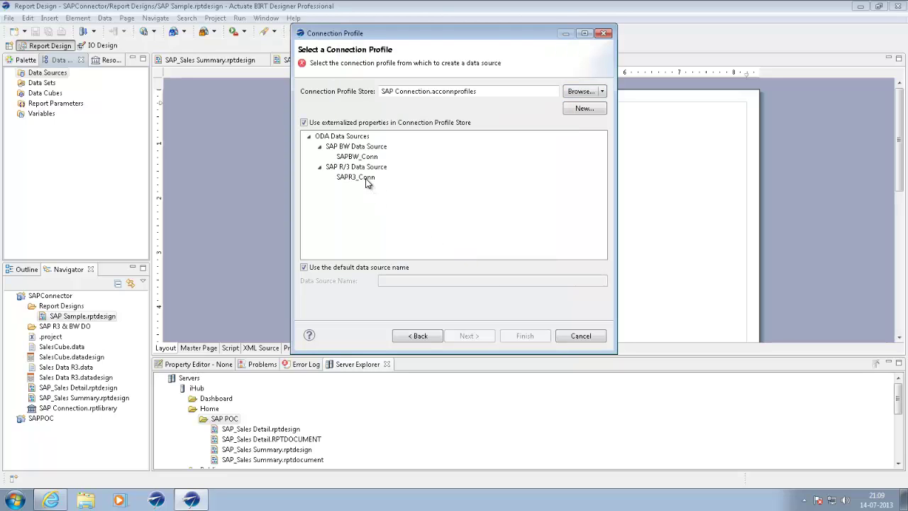
pyautogui.click(365, 178)
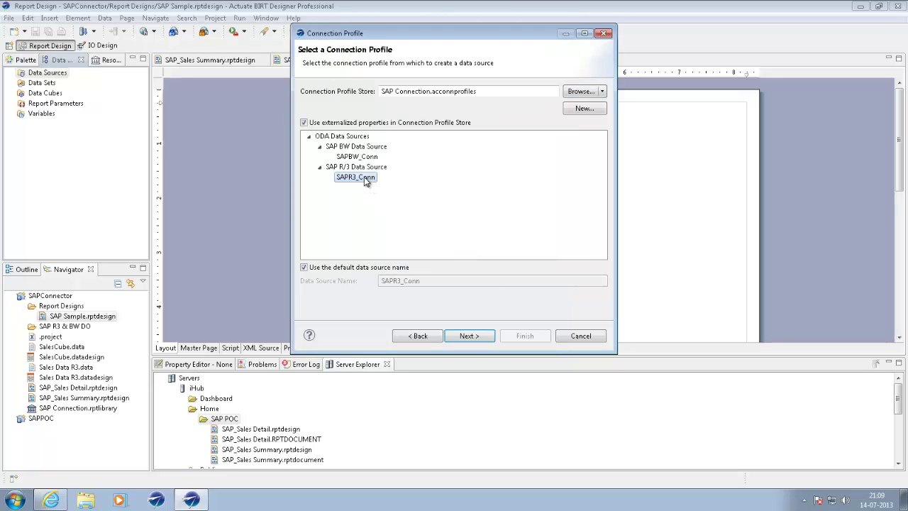
pyautogui.click(471, 337)
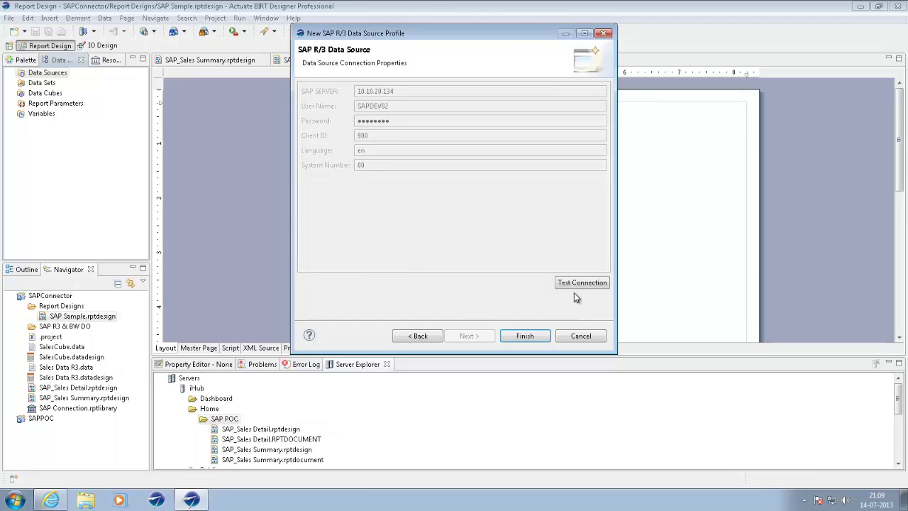
# Test the SAP R/3 connection and finish creating the data source
pyautogui.click(578, 284)
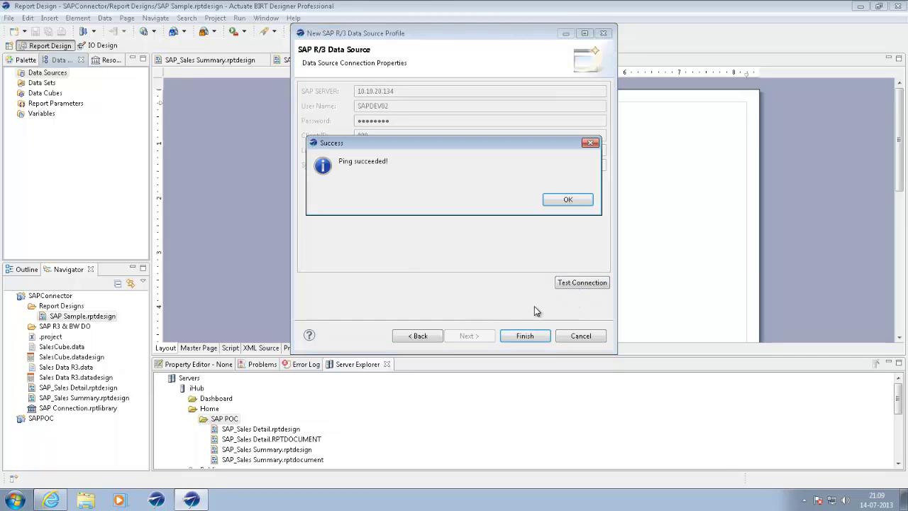
pyautogui.click(568, 200)
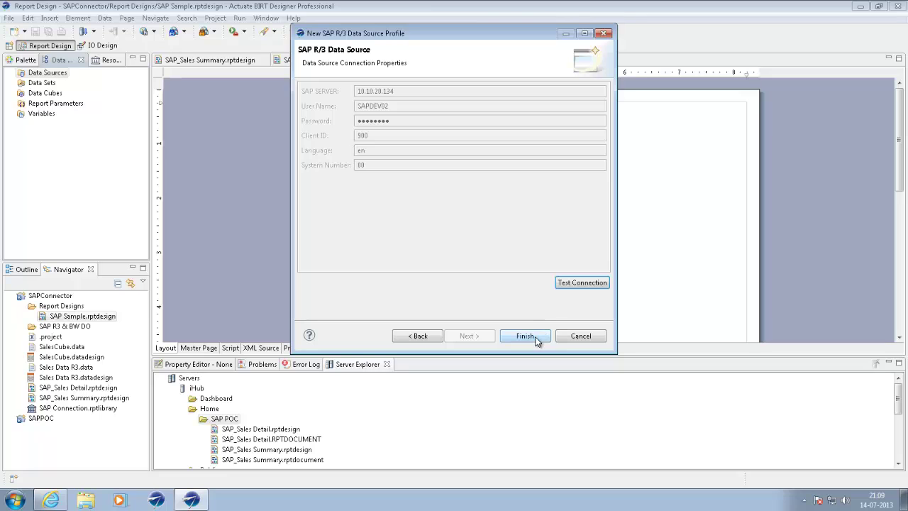
pyautogui.click(526, 336)
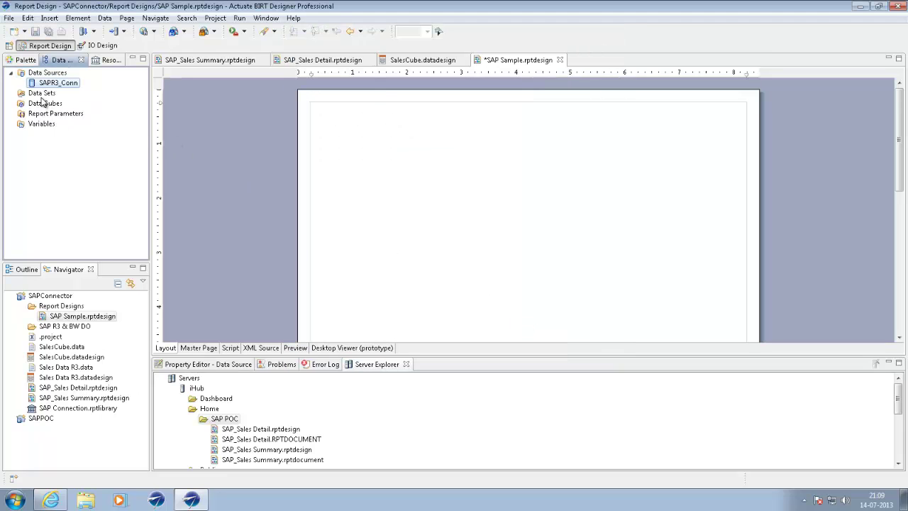
# Start a new SAP R/3 data set on SAPR3_Conn, prefix its default name with R3, and proceed to the query builder
pyautogui.click(41, 93)
pyautogui.rightClick(41, 93)
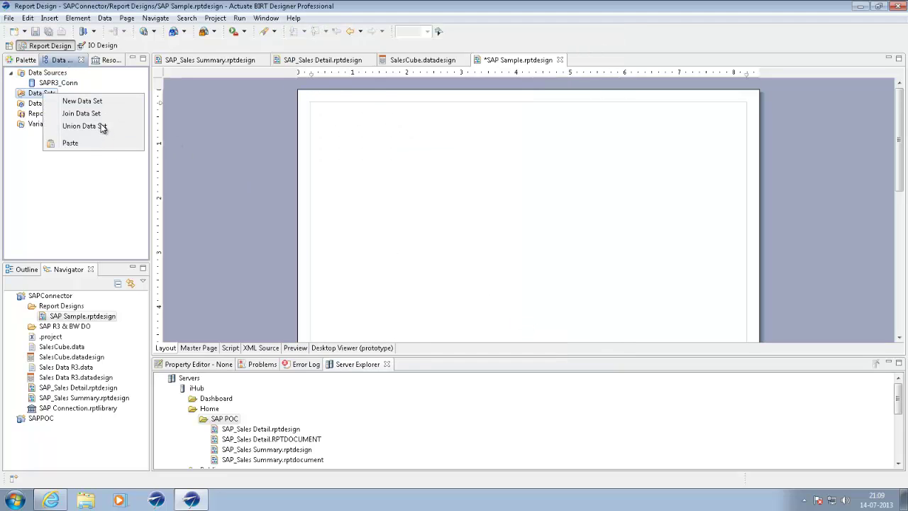
pyautogui.click(98, 102)
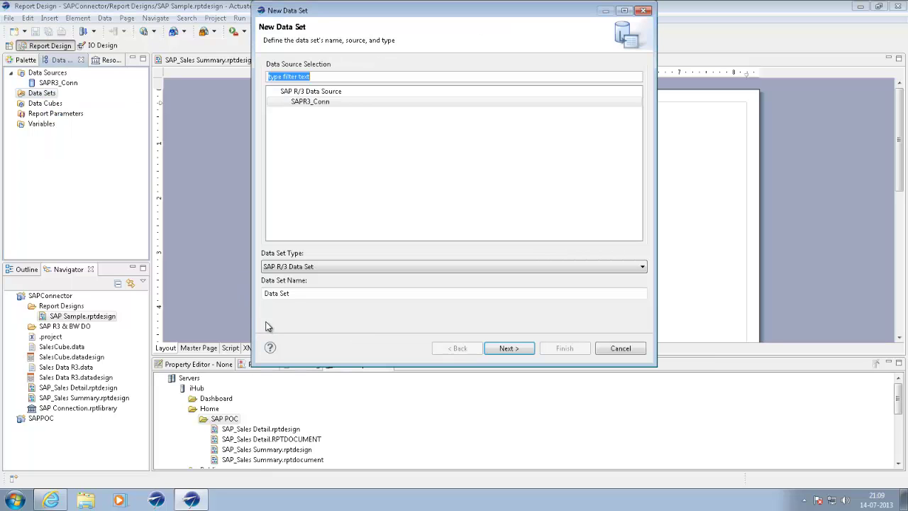
pyautogui.click(268, 296)
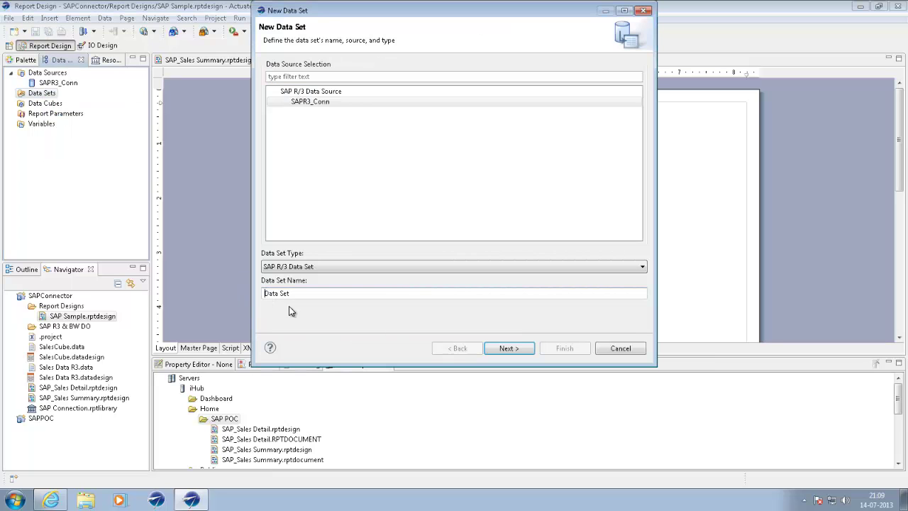
pyautogui.write('R3')
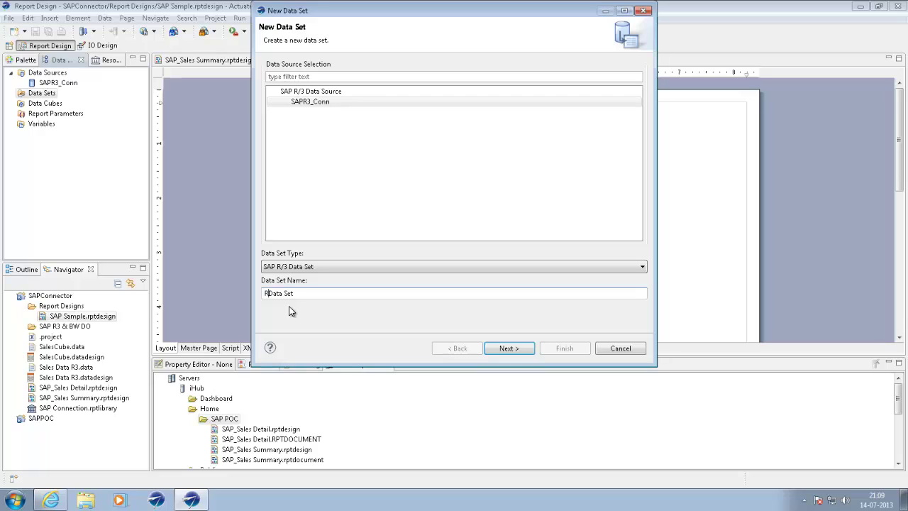
pyautogui.click(503, 350)
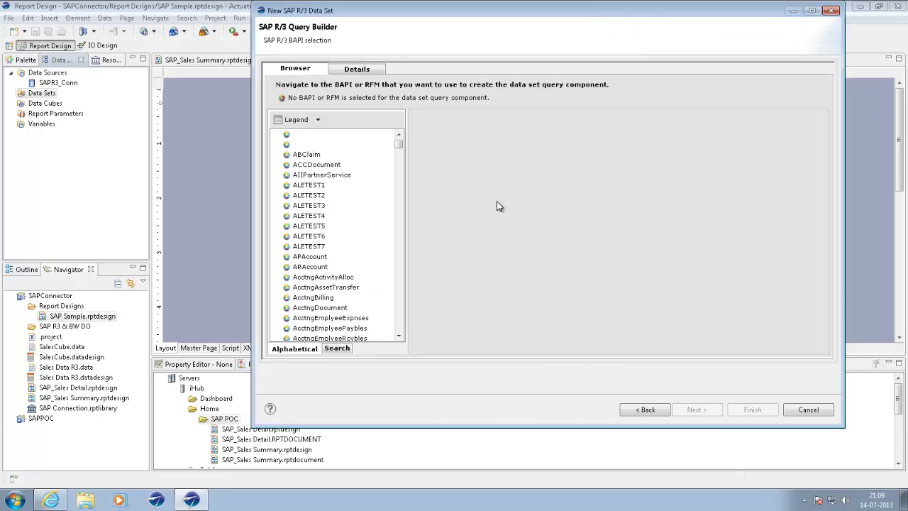
# Browse the alphabetical BAPI list and search for RFMs with the group name Z*
pyautogui.moveTo(399, 144); pyautogui.dragTo(399, 224)
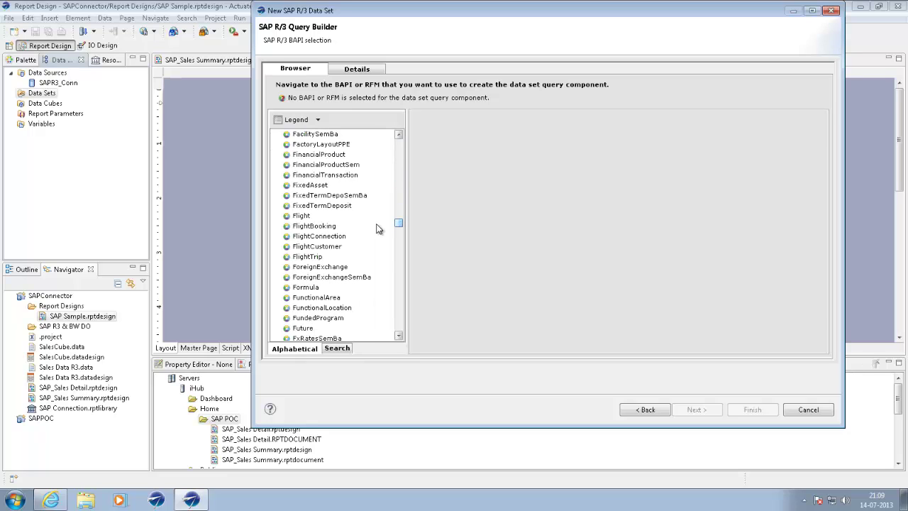
pyautogui.click(338, 350)
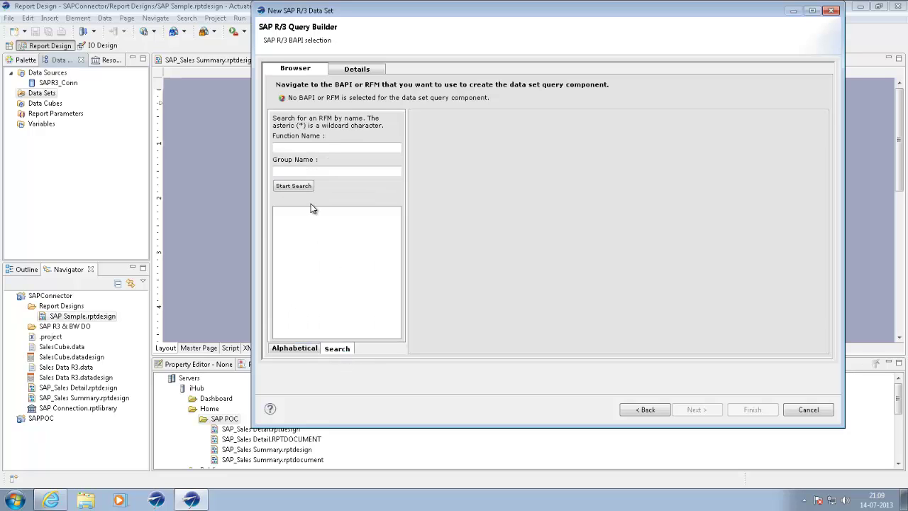
pyautogui.click(303, 171)
pyautogui.click(305, 187)
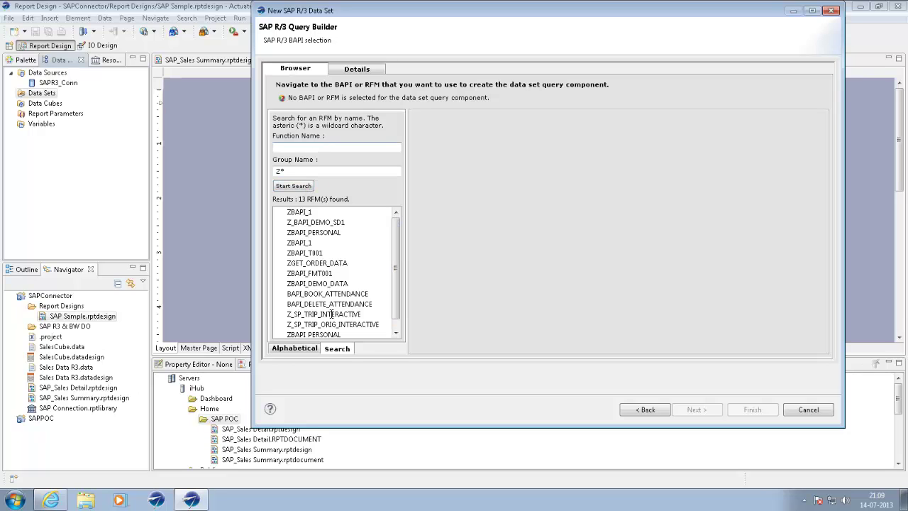
# Select the ZbapiData1 BAPI under ZFI_DEMO in the alphabetical list as the data set query component
pyautogui.click(307, 350)
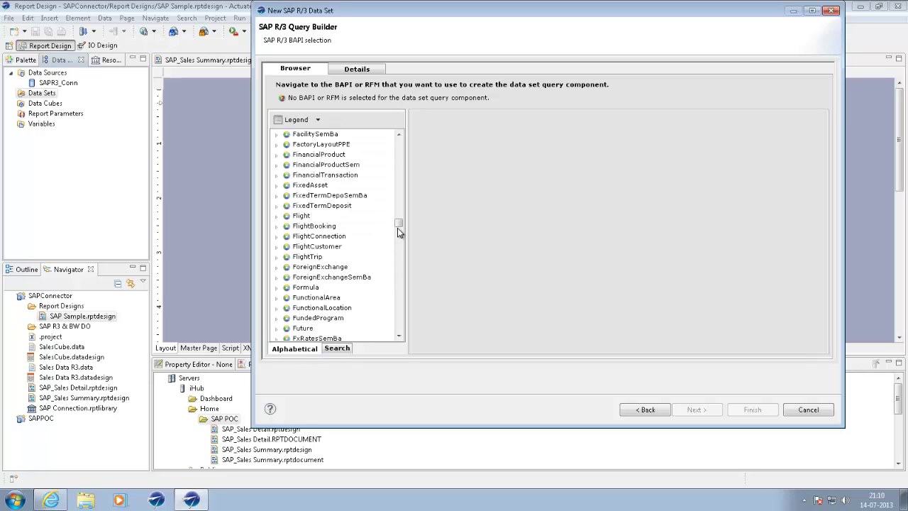
pyautogui.moveTo(399, 231); pyautogui.dragTo(397, 334)
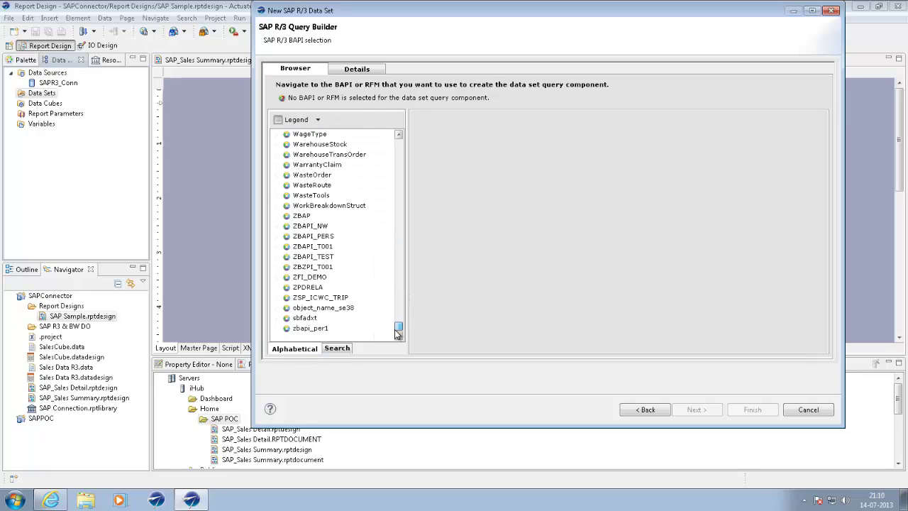
pyautogui.click(315, 278)
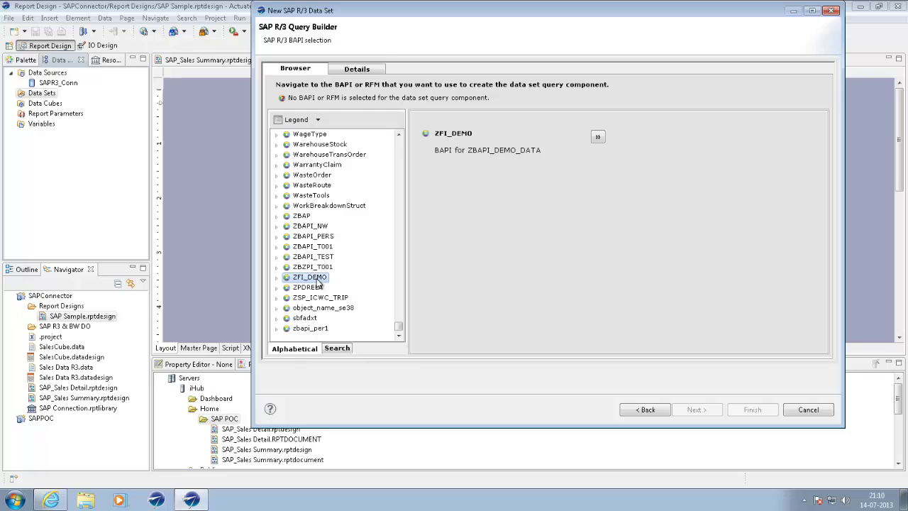
pyautogui.doubleClick(298, 278)
pyautogui.click(320, 288)
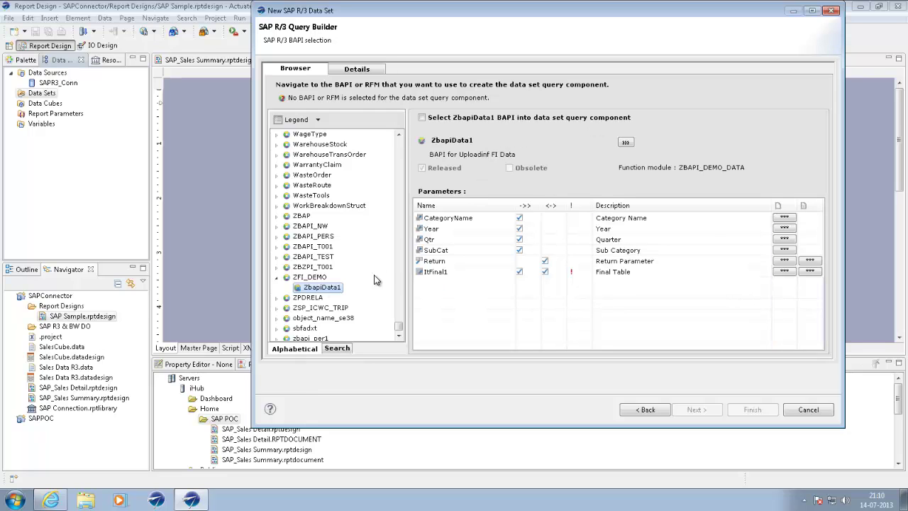
pyautogui.click(422, 120)
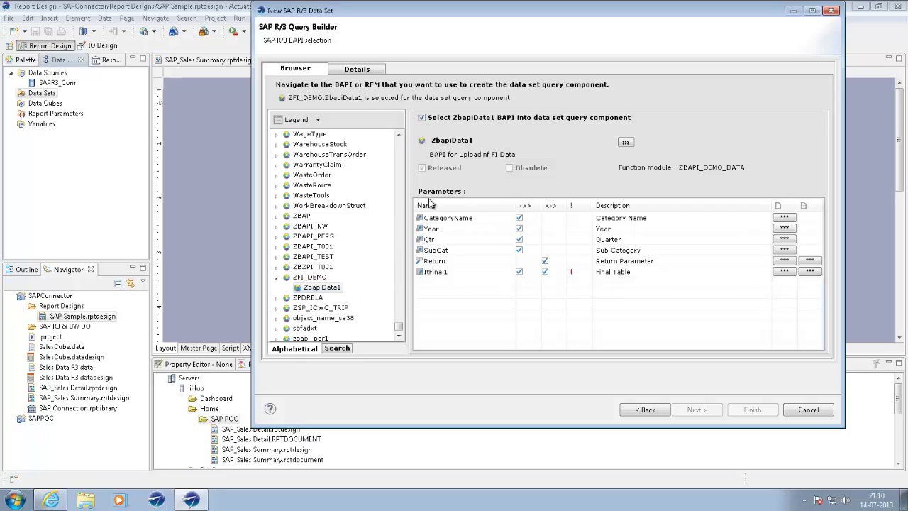
# Set the ItFinal1 export table of ZbapiData1 as the primary result set and finish creating the data set
pyautogui.click(364, 68)
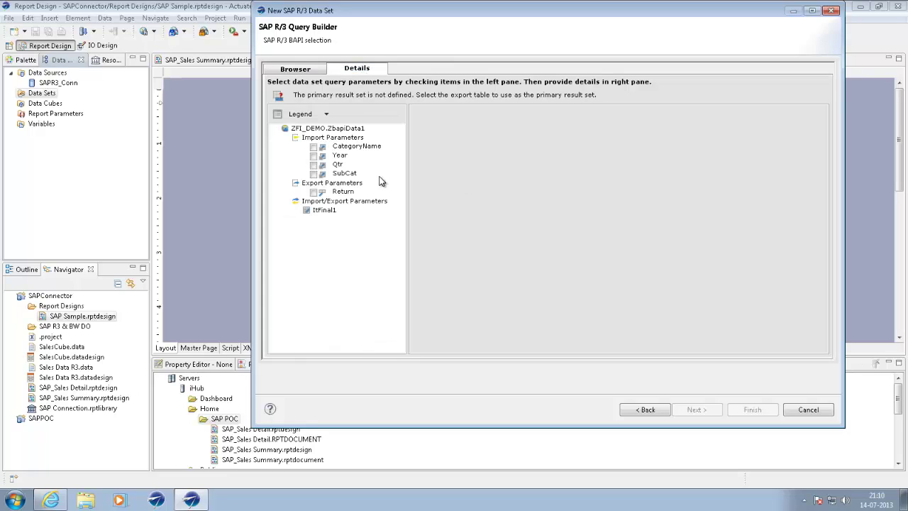
pyautogui.click(296, 210)
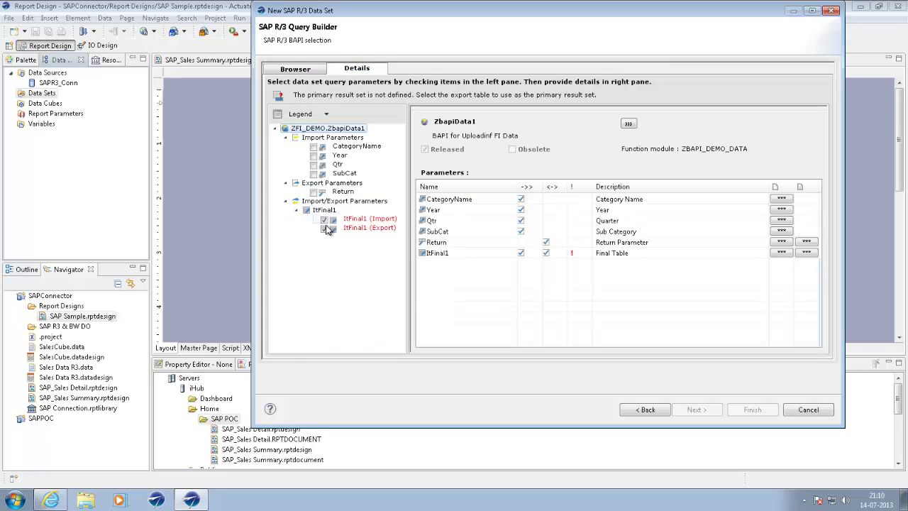
pyautogui.click(369, 227)
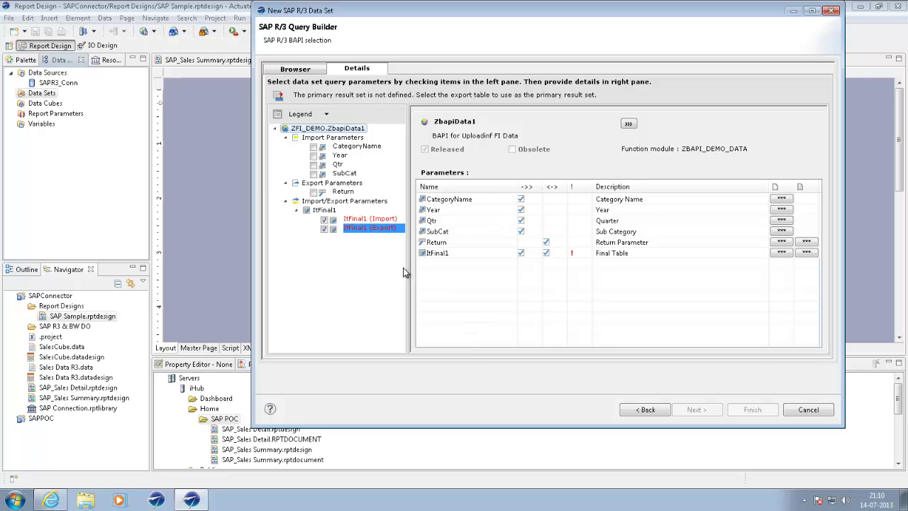
pyautogui.click(383, 230)
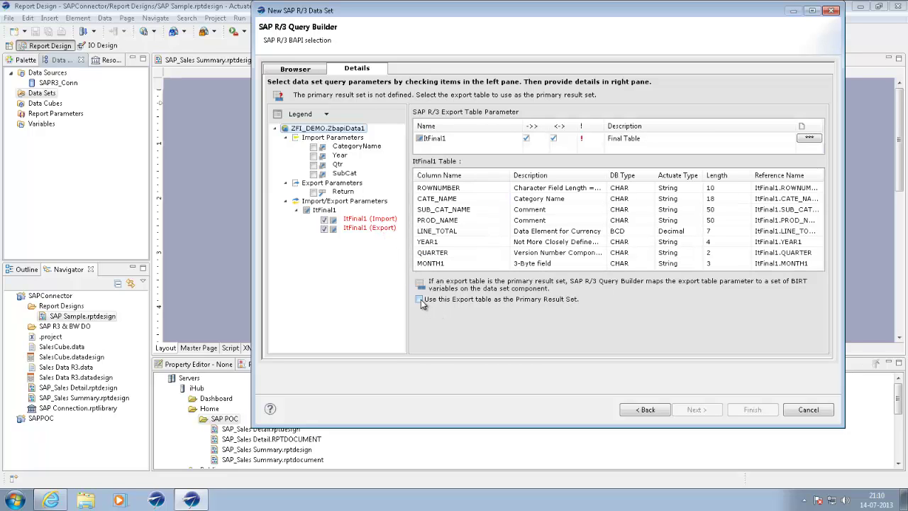
pyautogui.click(420, 300)
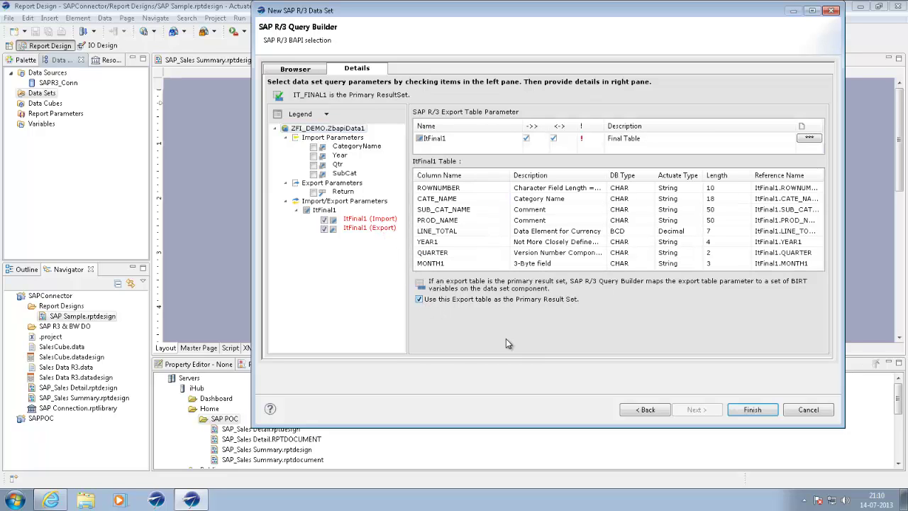
pyautogui.click(755, 412)
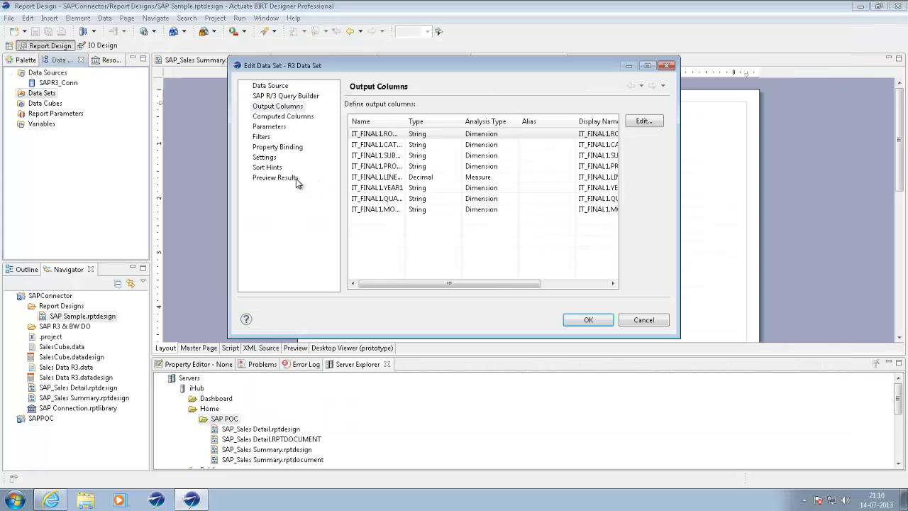
# Review the R3 Data Set's computed columns and output columns, and preview its query results
pyautogui.click(291, 117)
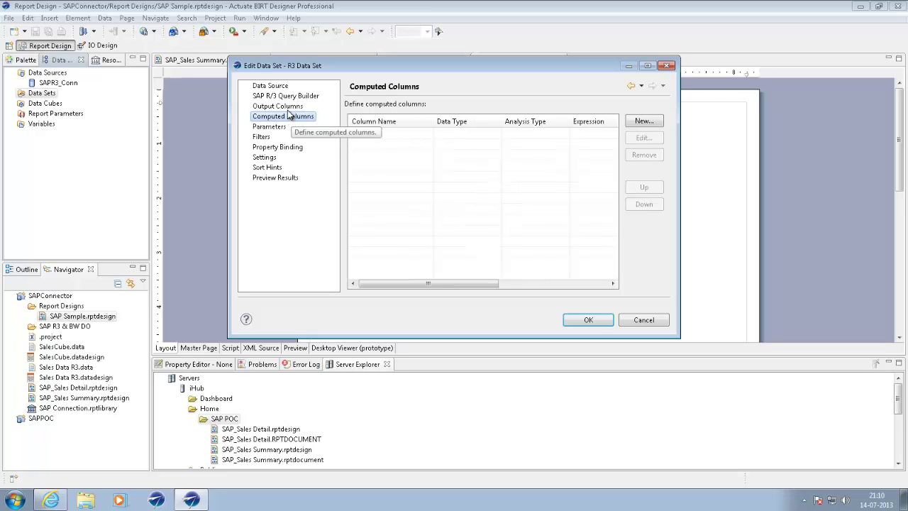
pyautogui.click(288, 108)
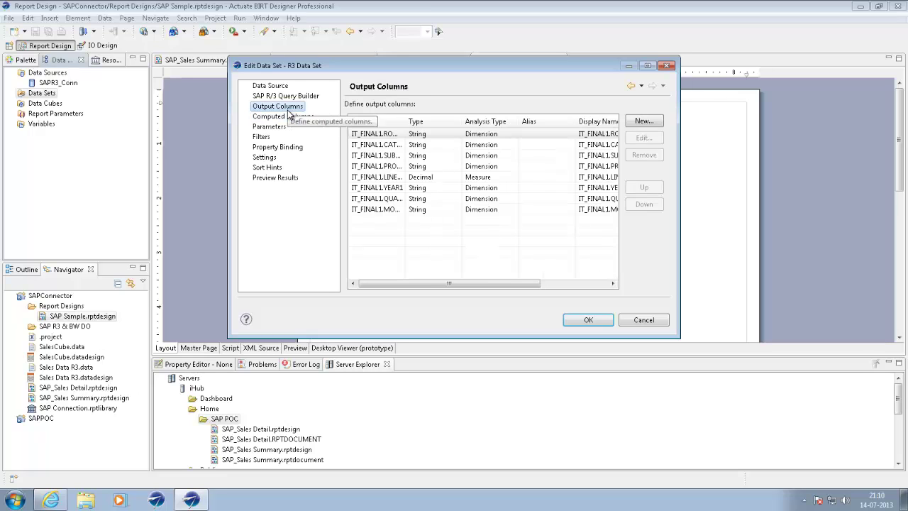
pyautogui.click(280, 182)
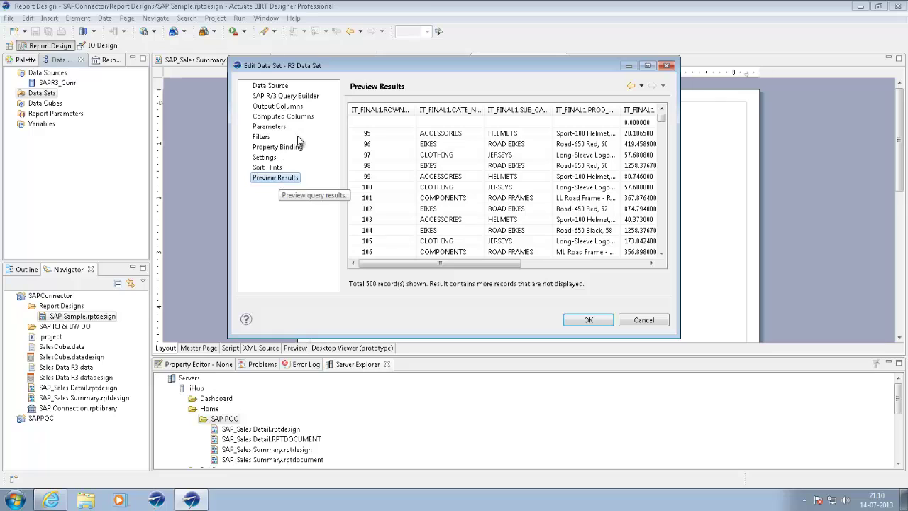
# Add a static filter to the R3 Data Set requiring IT_FINAL1.ROWNUMBER Greater than 0, and save the data set
pyautogui.click(262, 137)
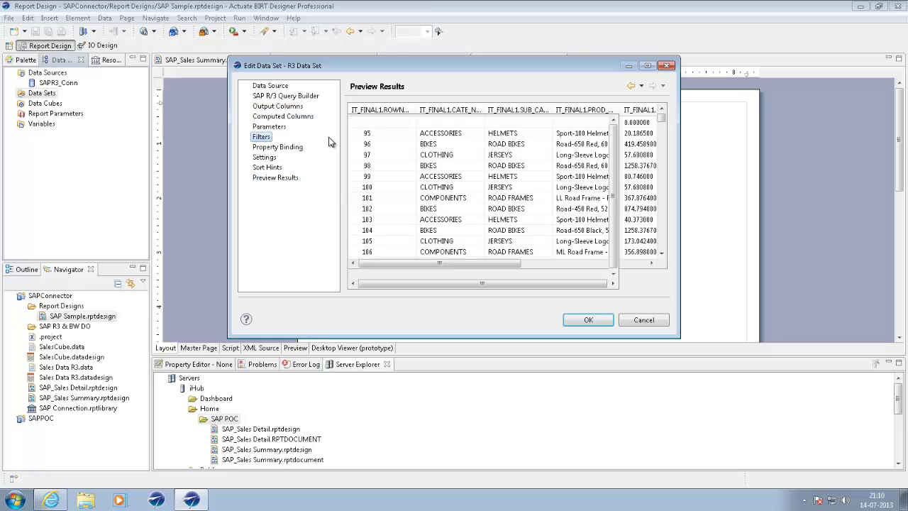
pyautogui.click(644, 121)
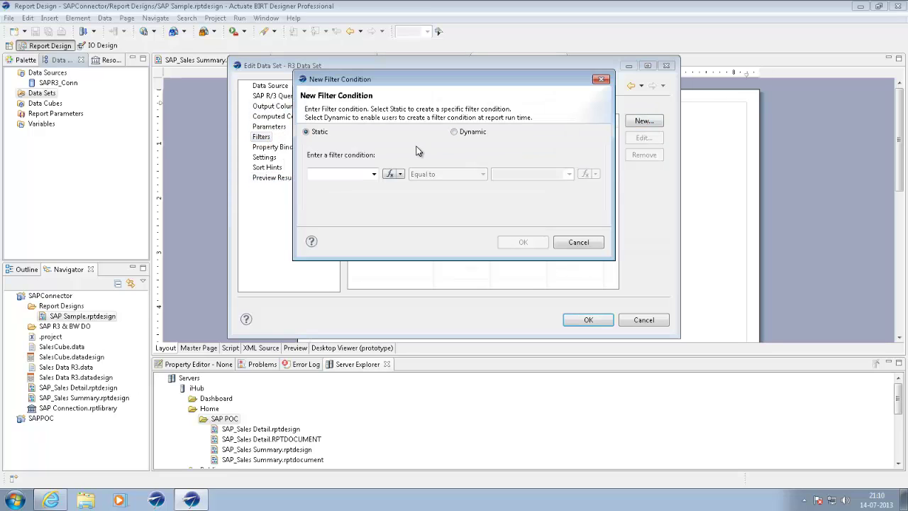
pyautogui.click(374, 174)
pyautogui.click(361, 186)
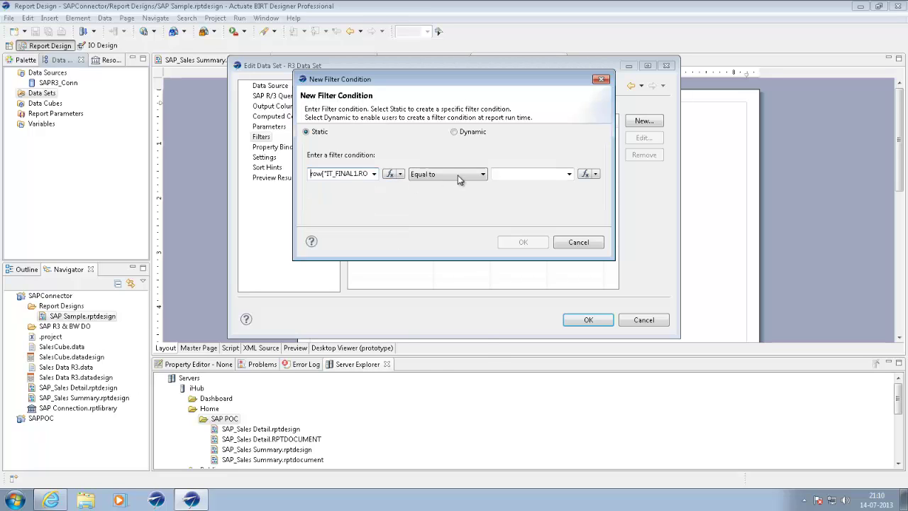
pyautogui.click(457, 177)
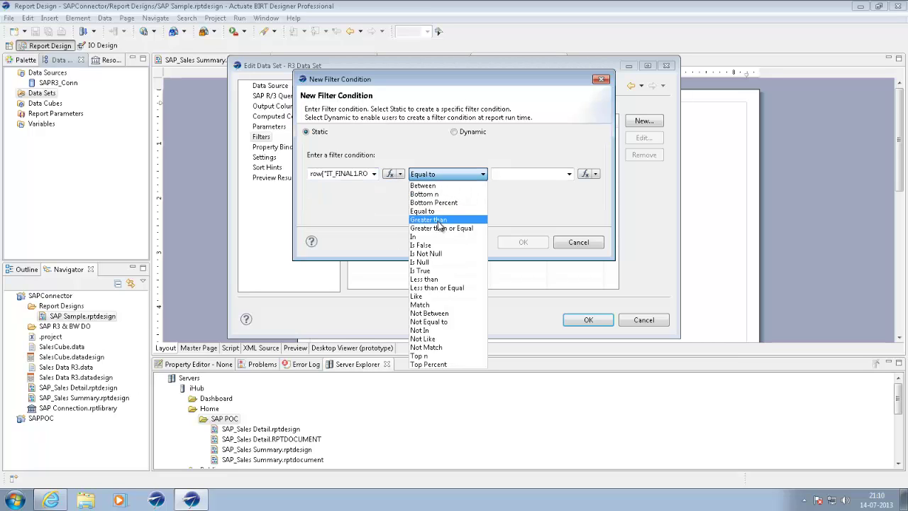
pyautogui.click(441, 227)
pyautogui.click(513, 174)
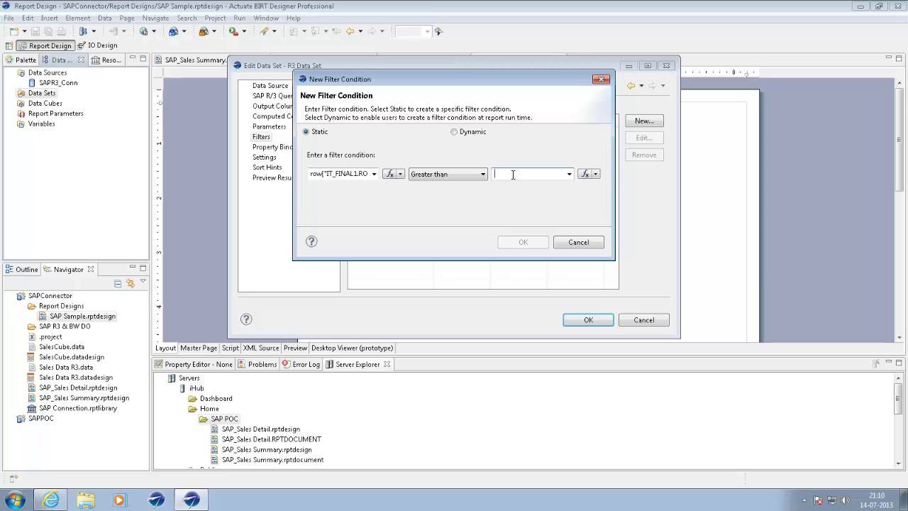
pyautogui.write('0')
pyautogui.click(529, 244)
pyautogui.click(585, 320)
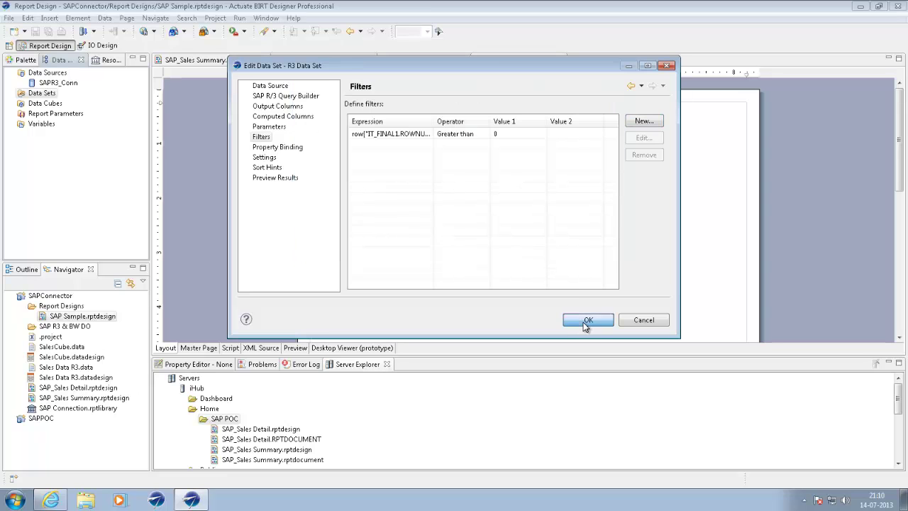
# Insert the R3 Data Set as a table in the report layout and check the generated report in the viewer
pyautogui.click(513, 209)
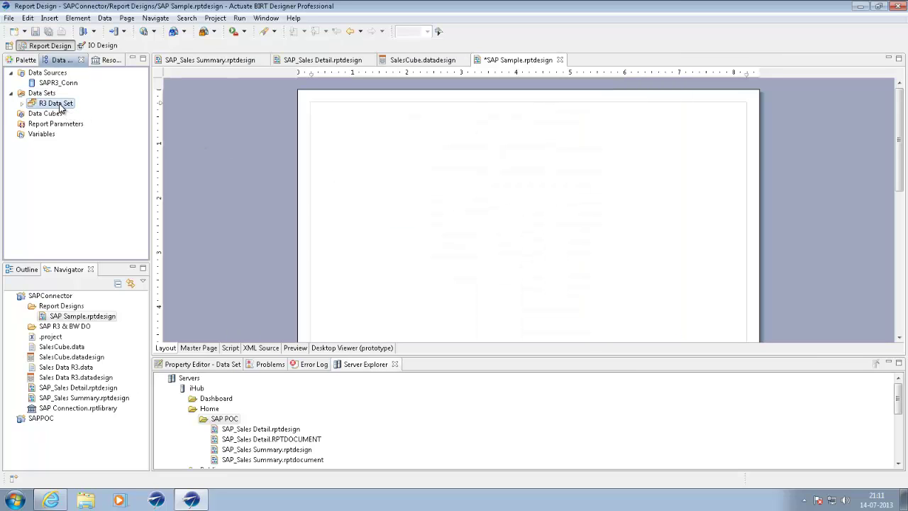
pyautogui.doubleClick(46, 105)
pyautogui.moveTo(45, 105); pyautogui.dragTo(382, 126)
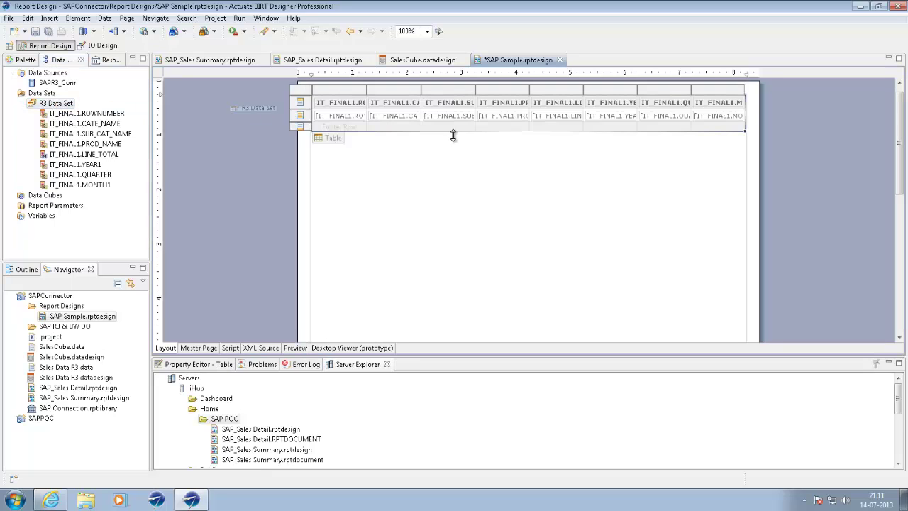
pyautogui.click(143, 32)
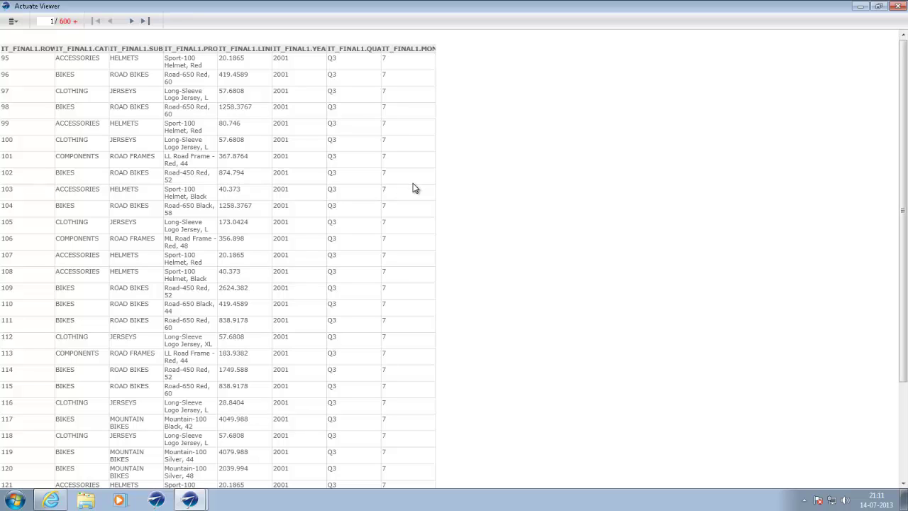
pyautogui.click(898, 7)
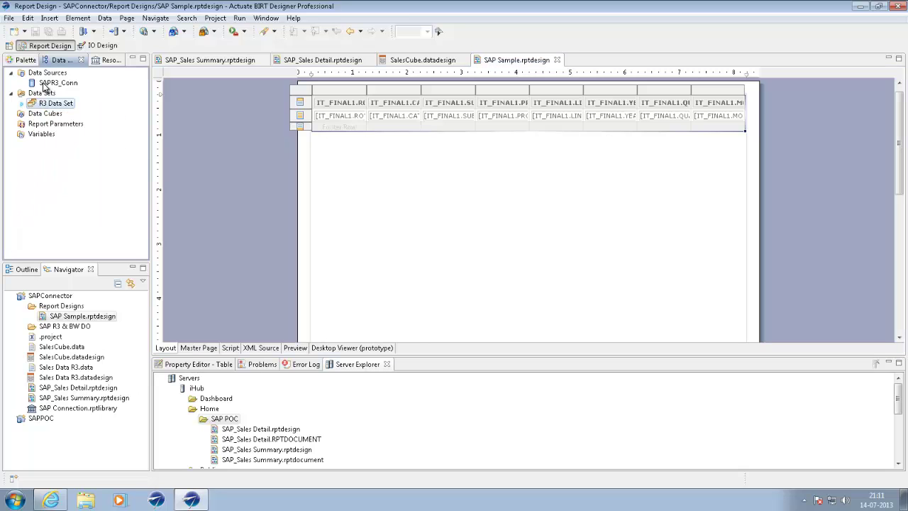
# Start creating a new data source in the SAP Sample report
pyautogui.click(54, 73)
pyautogui.rightClick(54, 77)
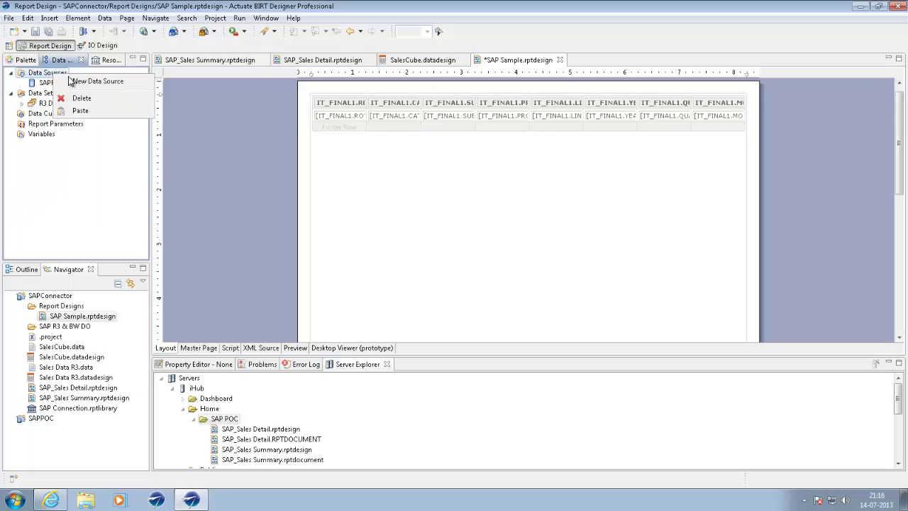
pyautogui.click(80, 84)
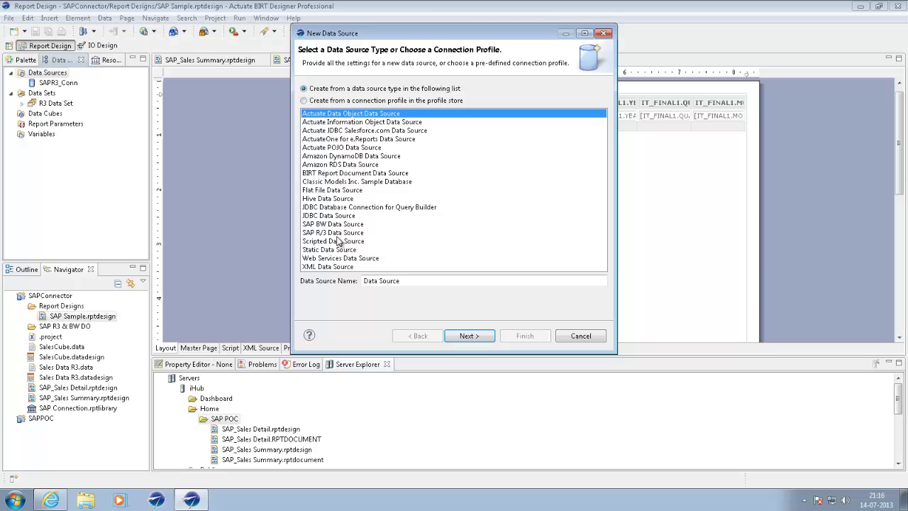
pyautogui.click(333, 224)
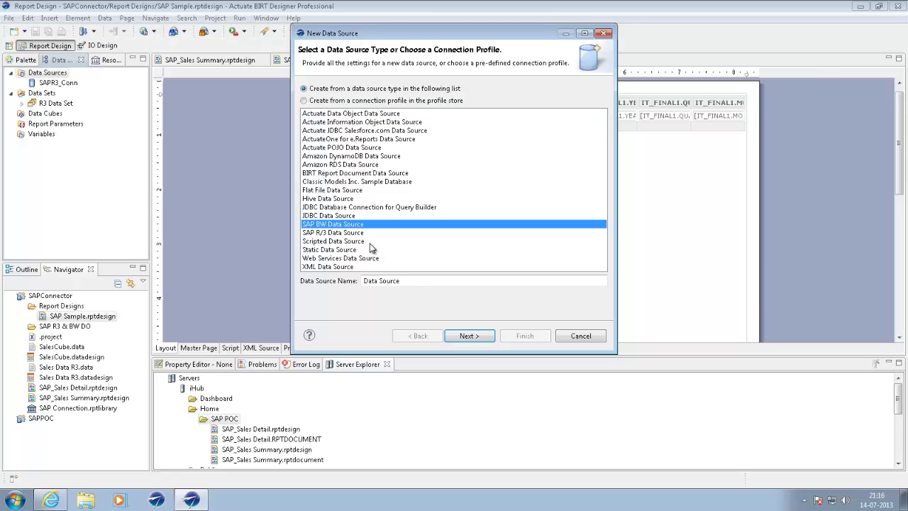
pyautogui.click(470, 336)
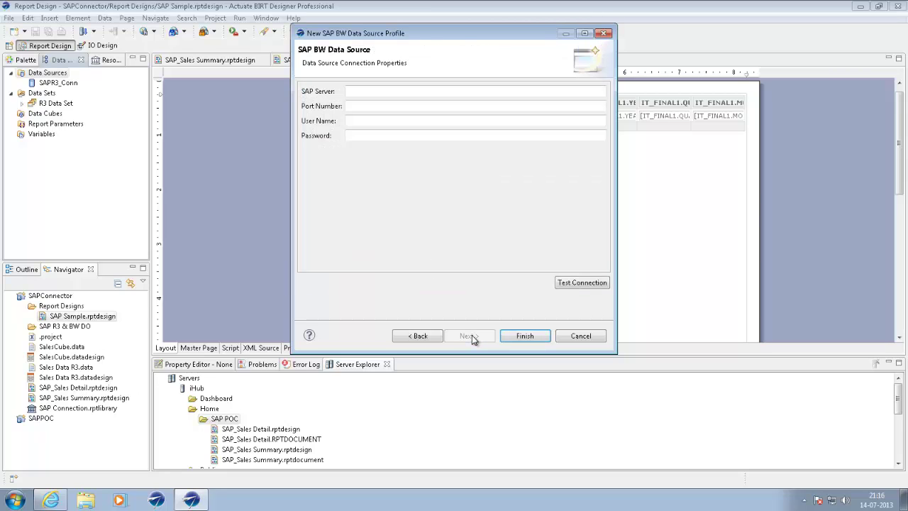
pyautogui.click(421, 336)
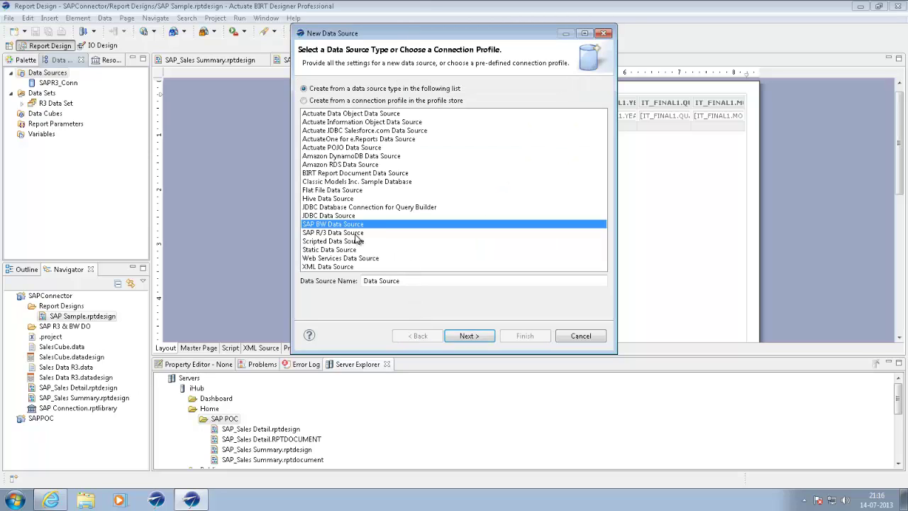
# Base the new data source on the SAPBW_Conn profile from the SAP Connection.acconnprofiles connection profile store
pyautogui.click(339, 100)
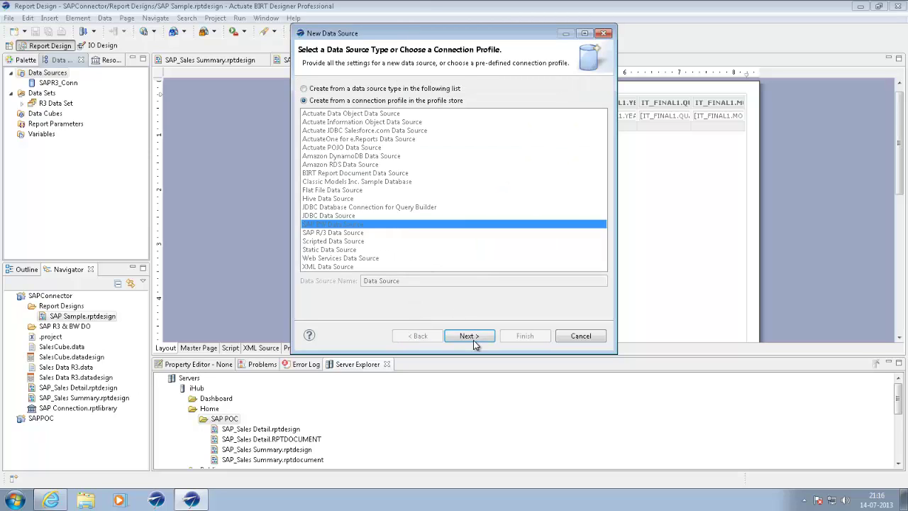
pyautogui.click(470, 337)
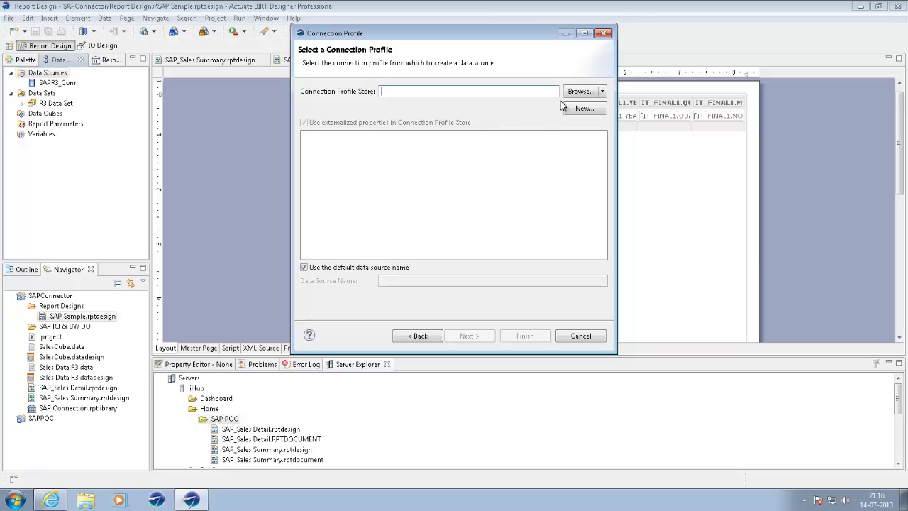
pyautogui.click(582, 93)
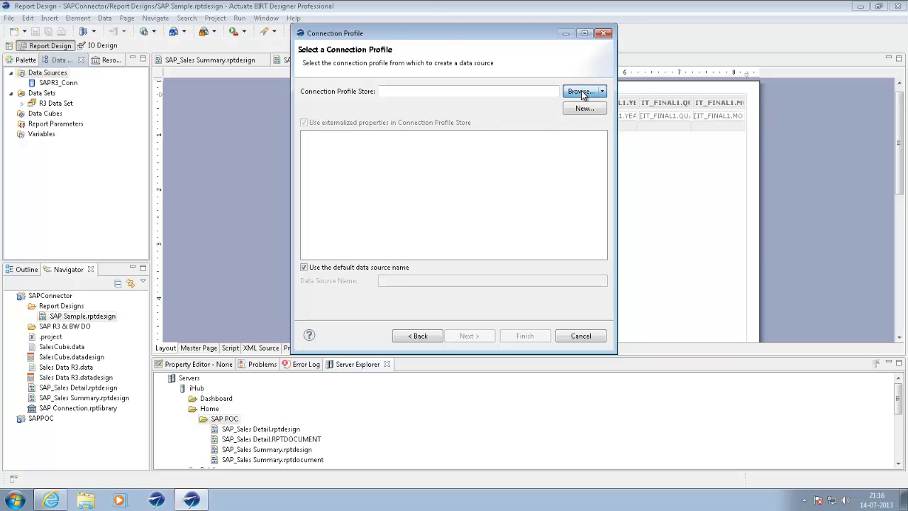
pyautogui.click(417, 104)
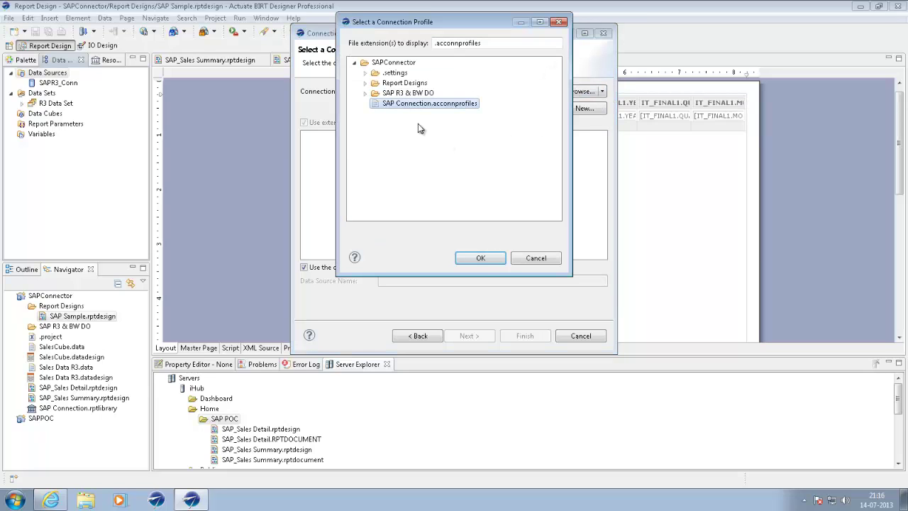
pyautogui.click(482, 260)
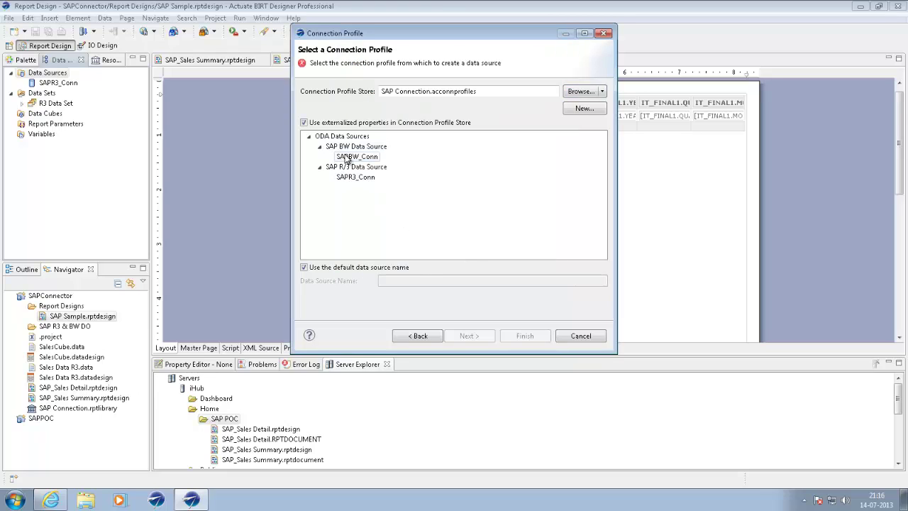
pyautogui.click(347, 158)
# Test the SAP BW connection and finish creating the data source
pyautogui.click(480, 337)
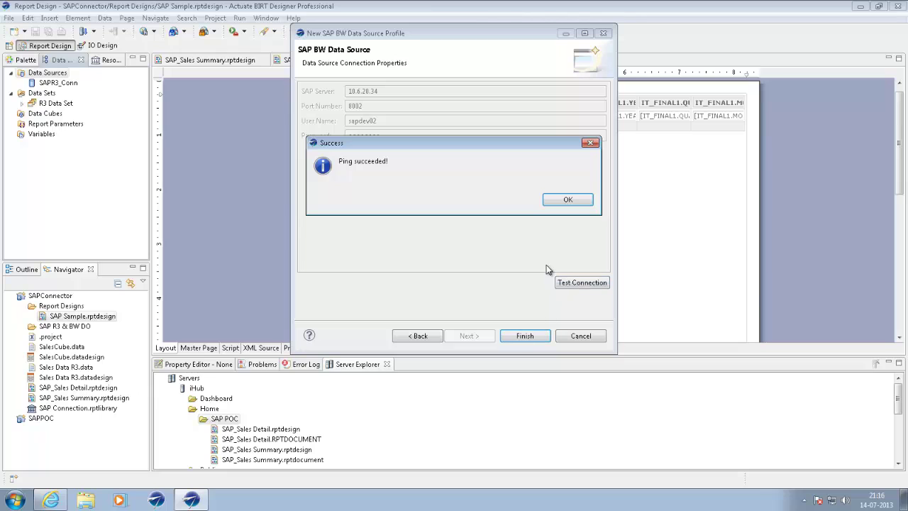
pyautogui.click(567, 200)
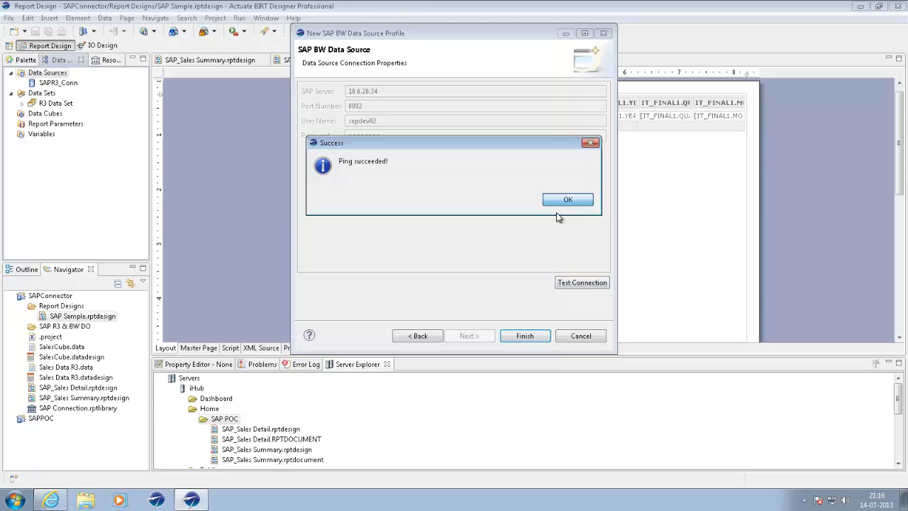
pyautogui.click(529, 338)
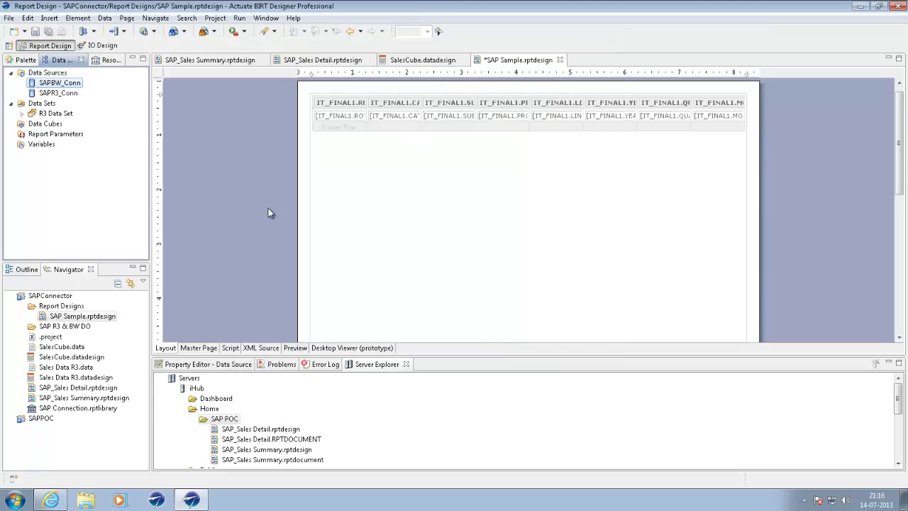
# Create a new data set named BW Data Set on the SAPBW_Conn data source and proceed to its query definition
pyautogui.click(51, 105)
pyautogui.rightClick(51, 105)
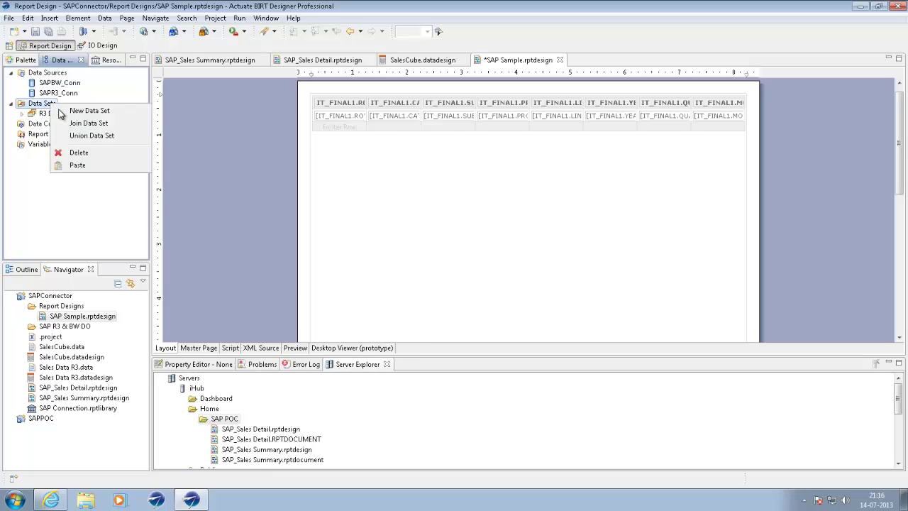
pyautogui.click(75, 112)
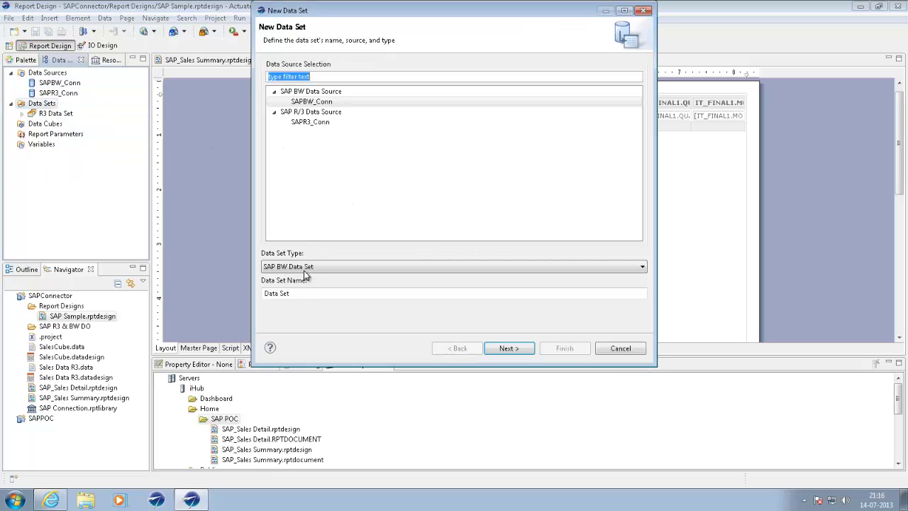
pyautogui.click(278, 297)
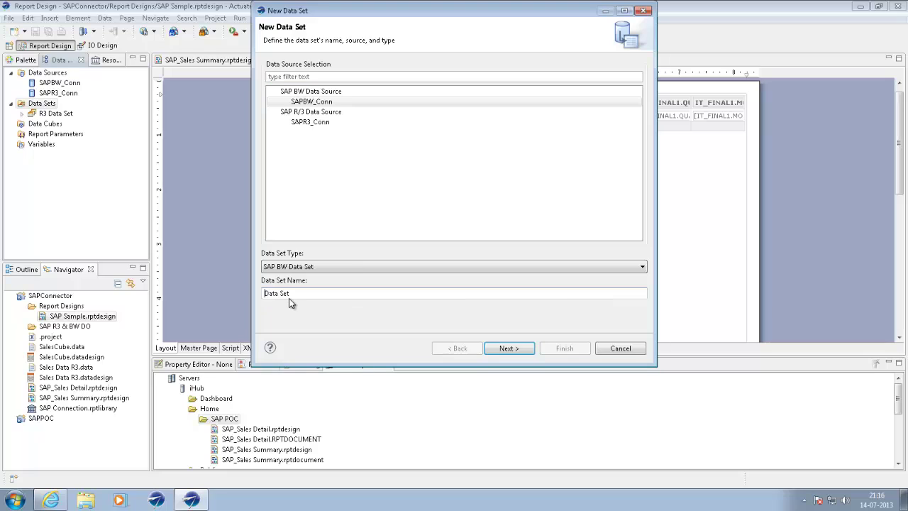
pyautogui.write('BW')
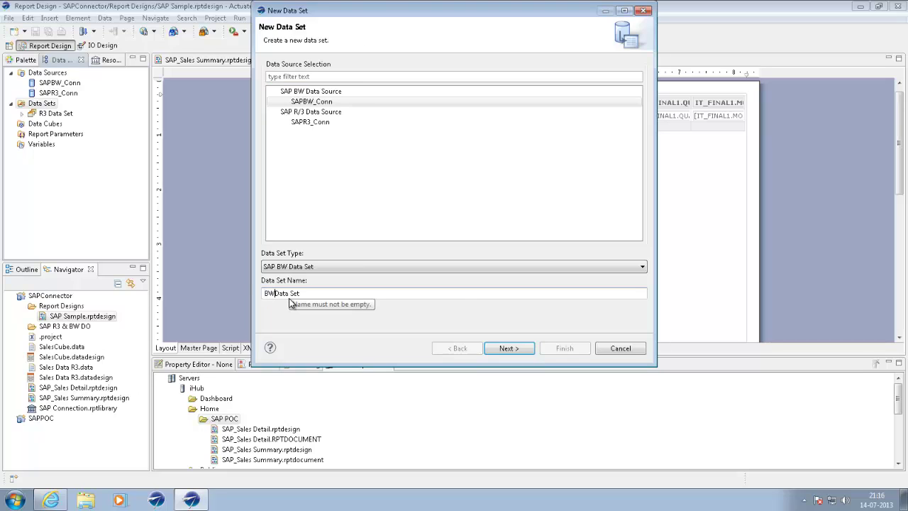
pyautogui.click(505, 351)
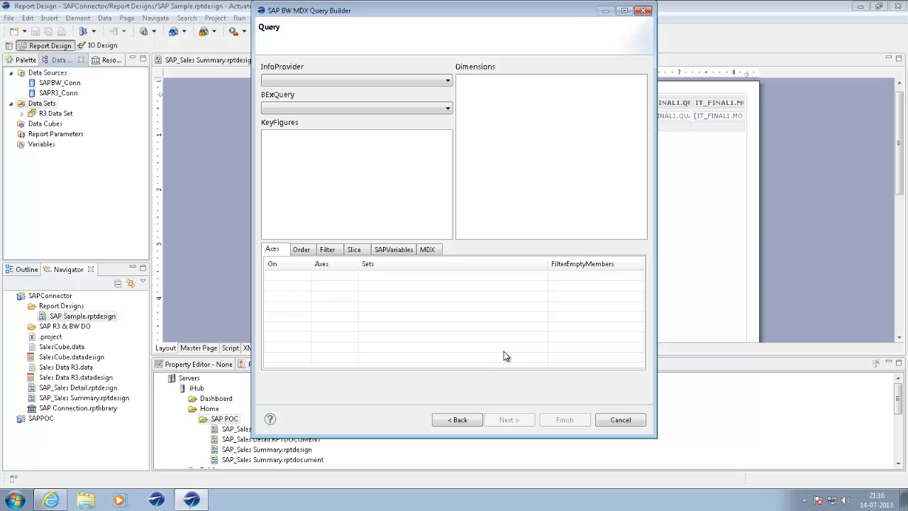
# Choose the ZDEMOCUBE InfoProvider and its ZTEST_BI_QUERY1_WITHPARAMETER BEx query for the MDX query
pyautogui.click(339, 82)
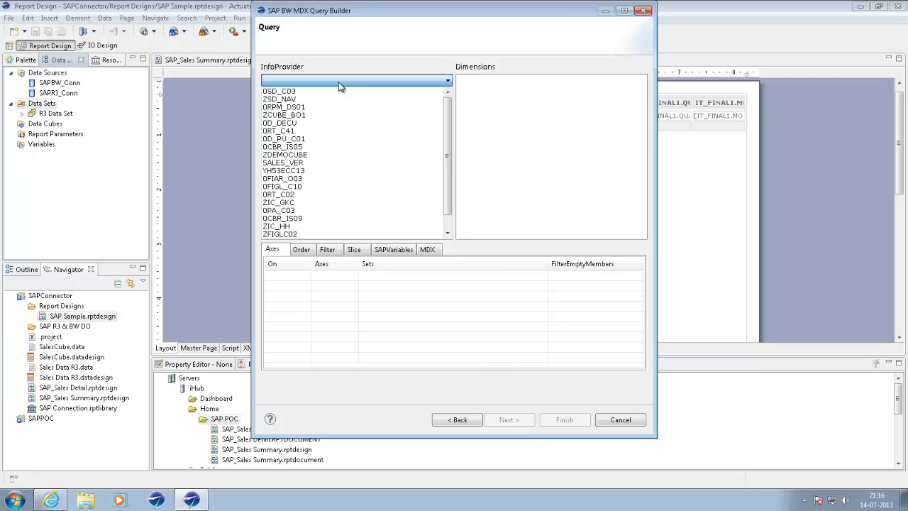
pyautogui.click(365, 154)
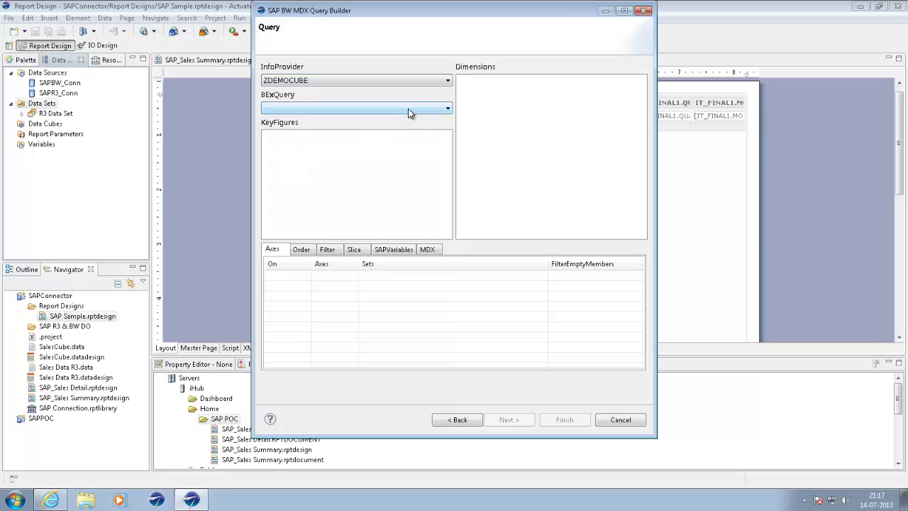
pyautogui.click(409, 110)
pyautogui.click(340, 127)
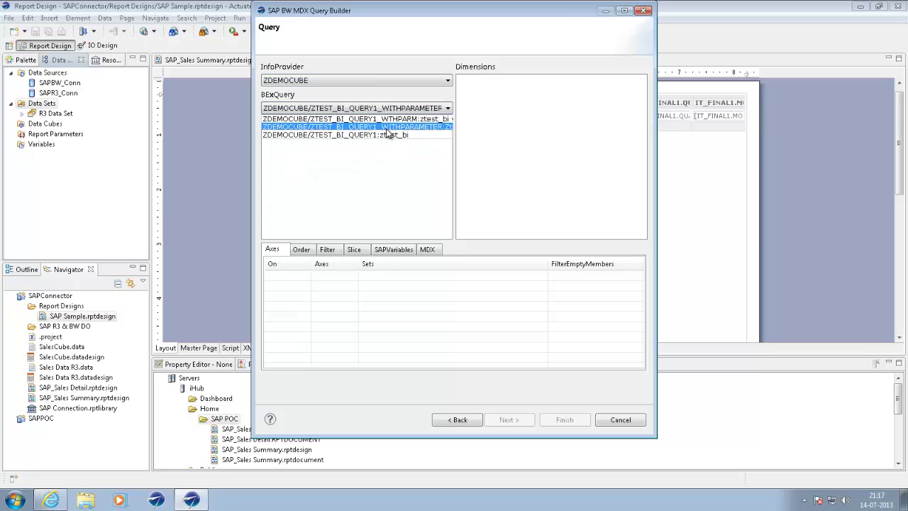
# Add the line total key figure as an item on the column axis
pyautogui.click(310, 147)
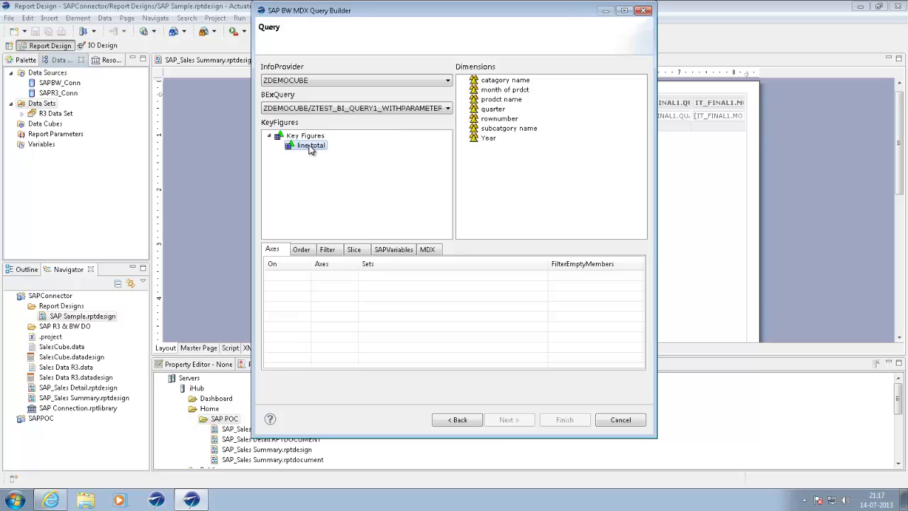
pyautogui.rightClick(311, 148)
pyautogui.moveTo(353, 165)
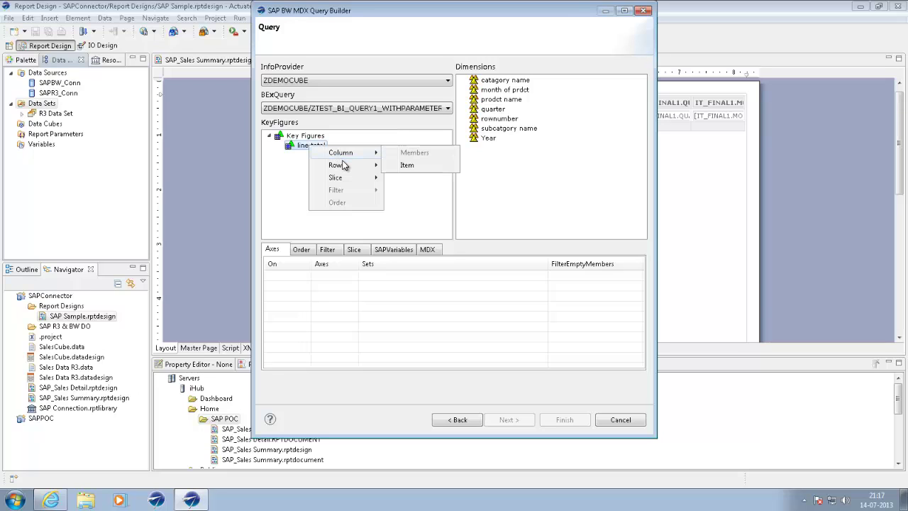
pyautogui.click(405, 166)
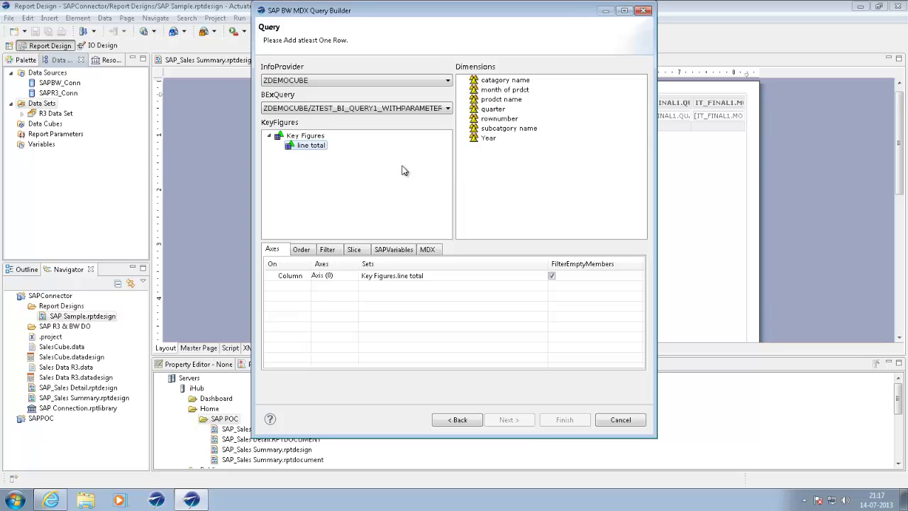
# Add the members of the catagory name dimension to the row axis
pyautogui.click(474, 81)
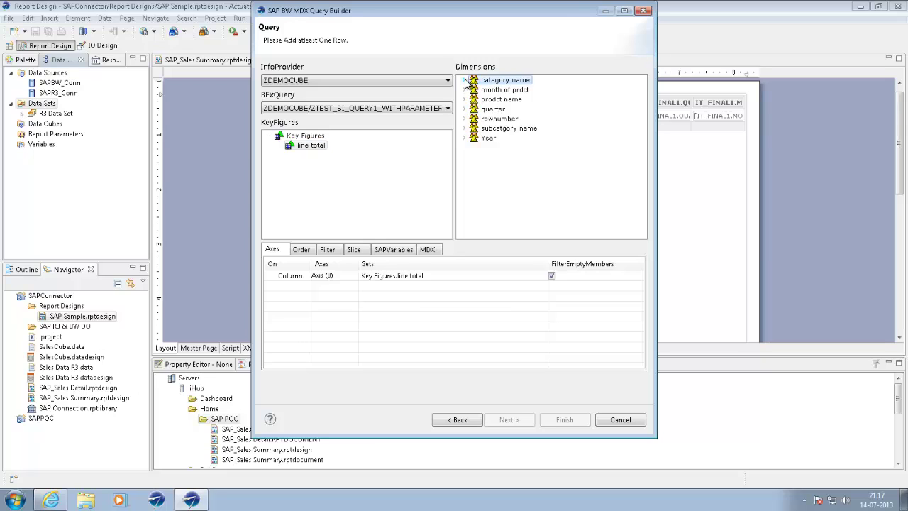
pyautogui.click(465, 80)
pyautogui.click(497, 91)
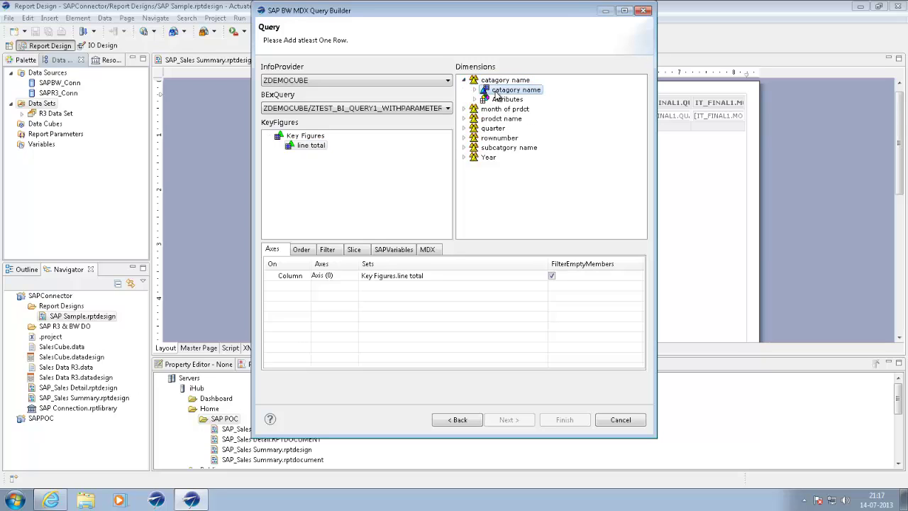
pyautogui.rightClick(497, 94)
pyautogui.moveTo(539, 111)
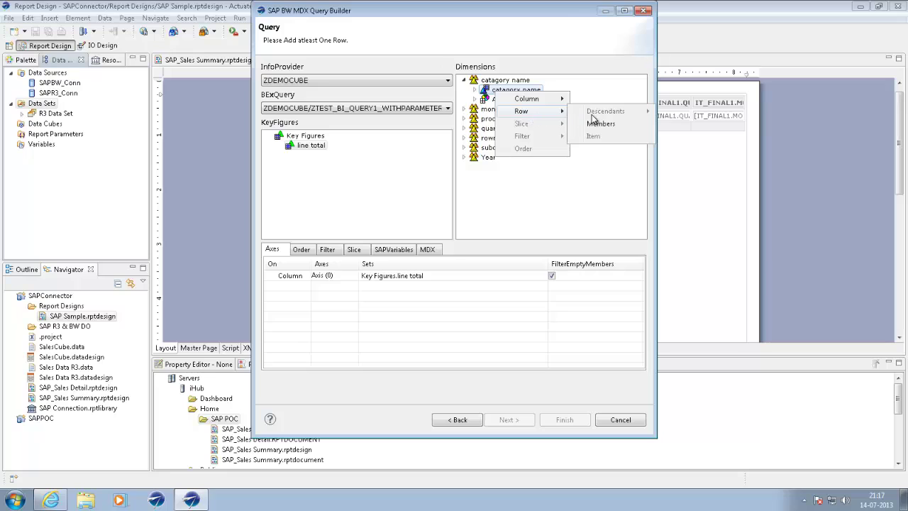
pyautogui.click(601, 124)
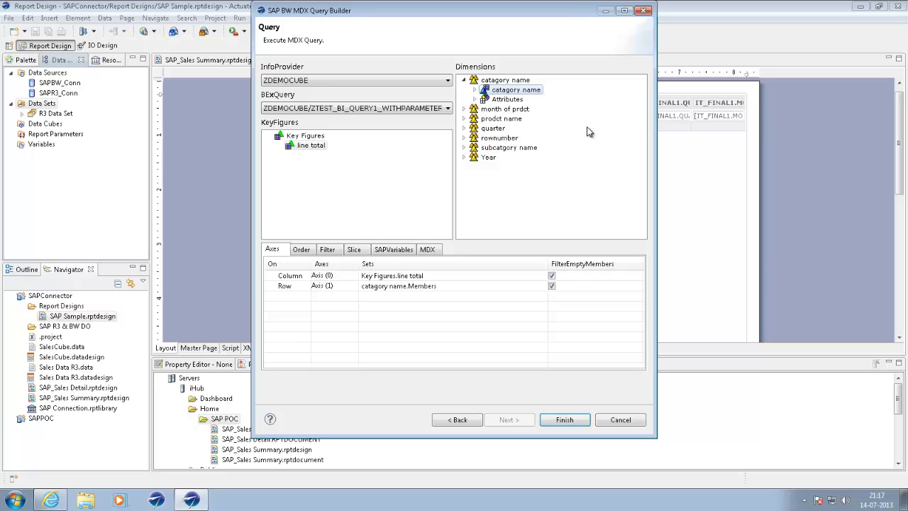
# Add the members of the subcatgory name dimension to the row axis
pyautogui.click(465, 109)
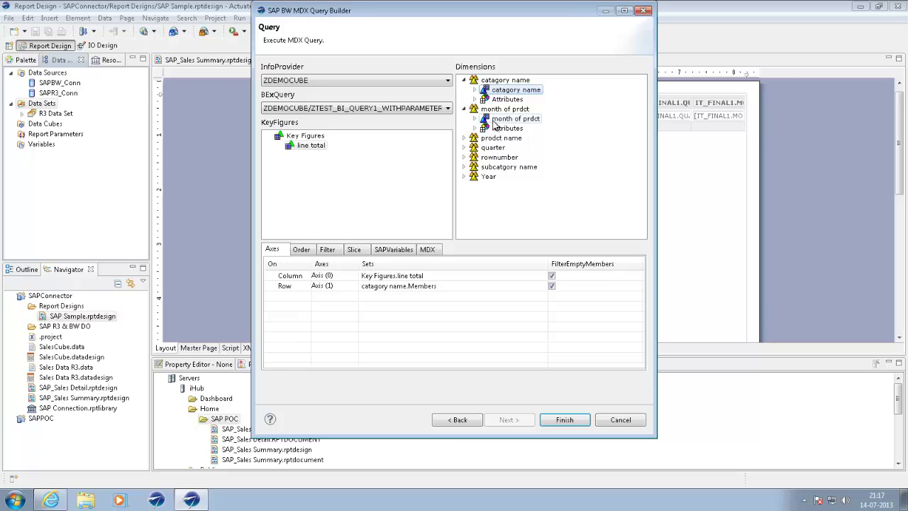
pyautogui.click(464, 167)
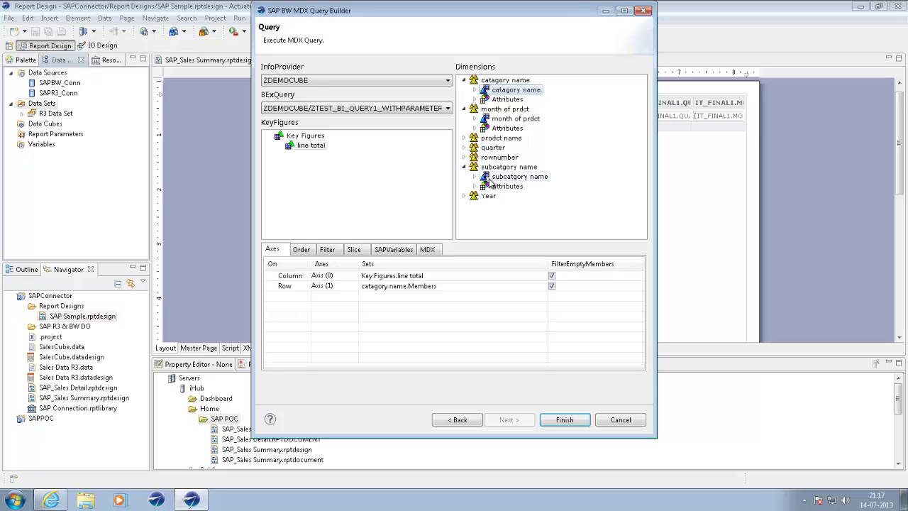
pyautogui.click(495, 179)
pyautogui.rightClick(492, 179)
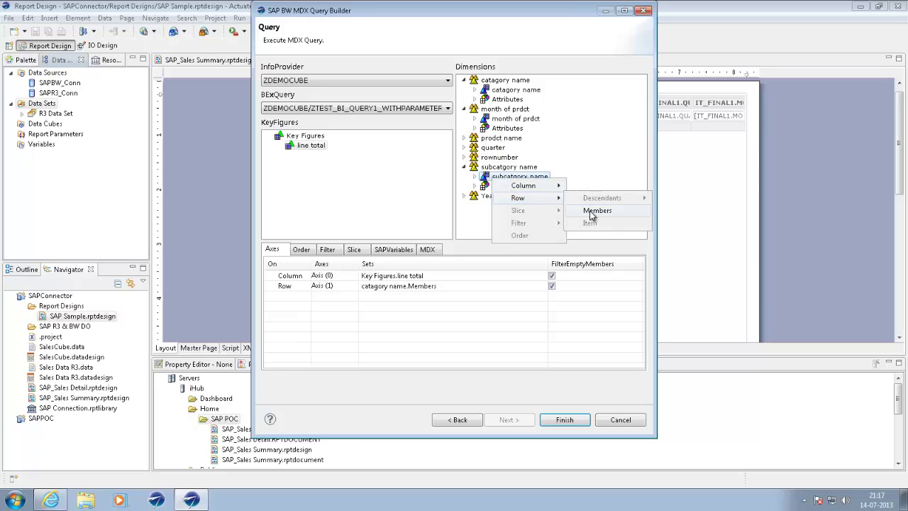
pyautogui.click(586, 213)
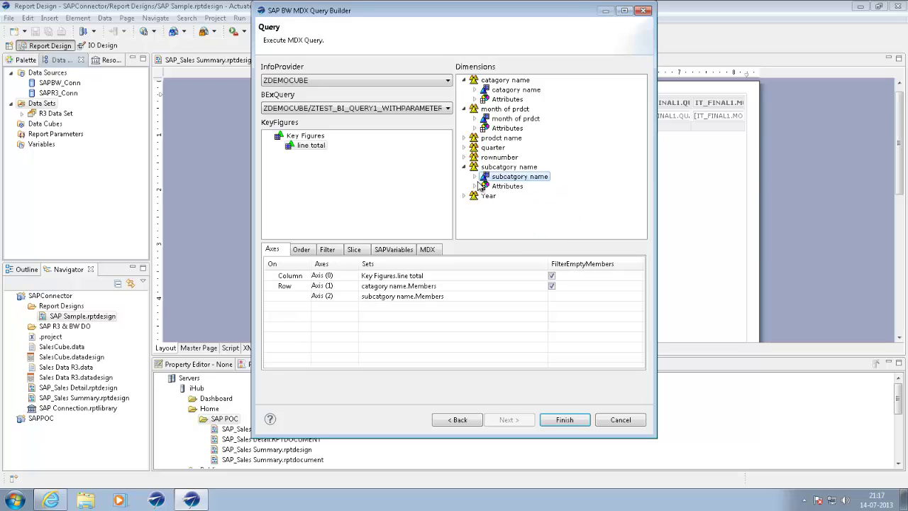
# Add the members of the Year dimension to the row axis
pyautogui.click(465, 197)
pyautogui.click(497, 207)
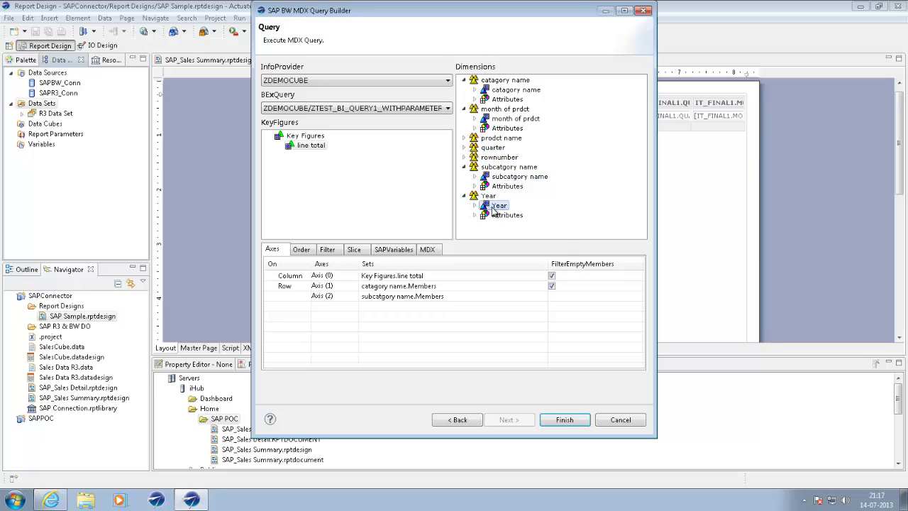
pyautogui.rightClick(497, 207)
pyautogui.moveTo(526, 227)
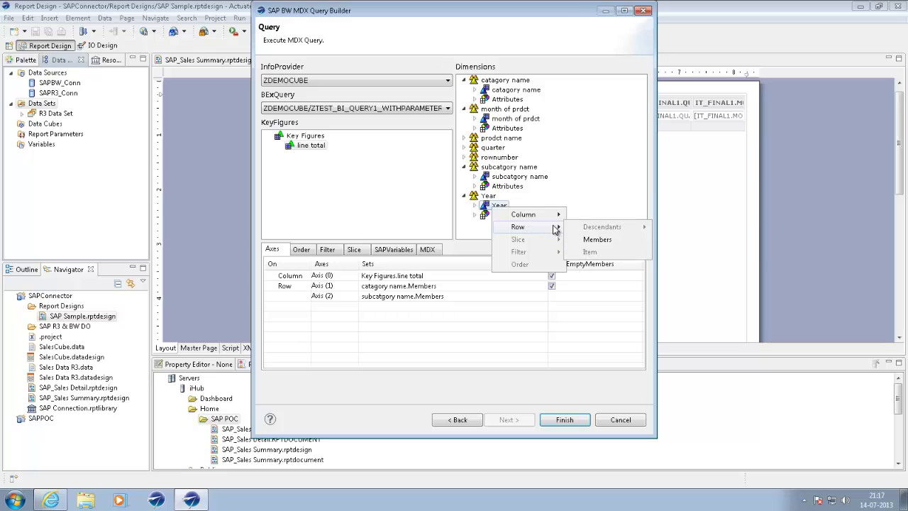
pyautogui.click(588, 240)
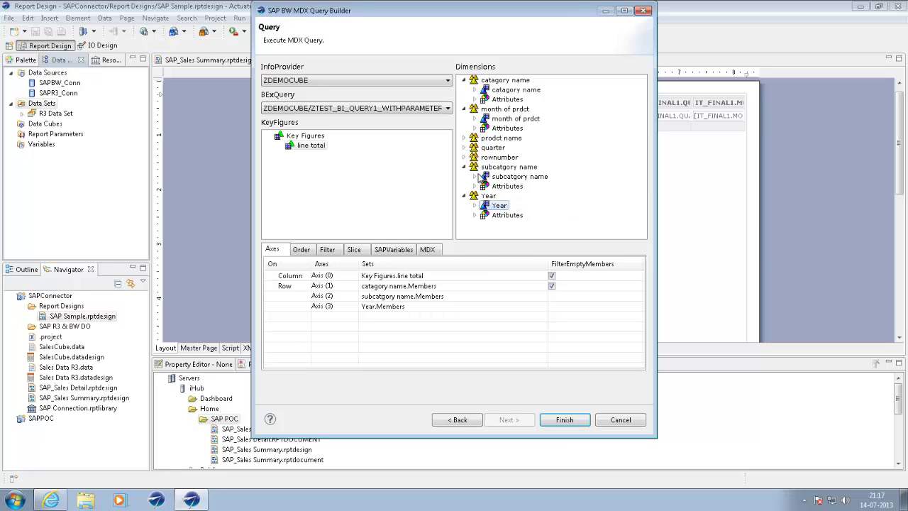
# Add the members of the quarter dimension to the row axis
pyautogui.click(465, 148)
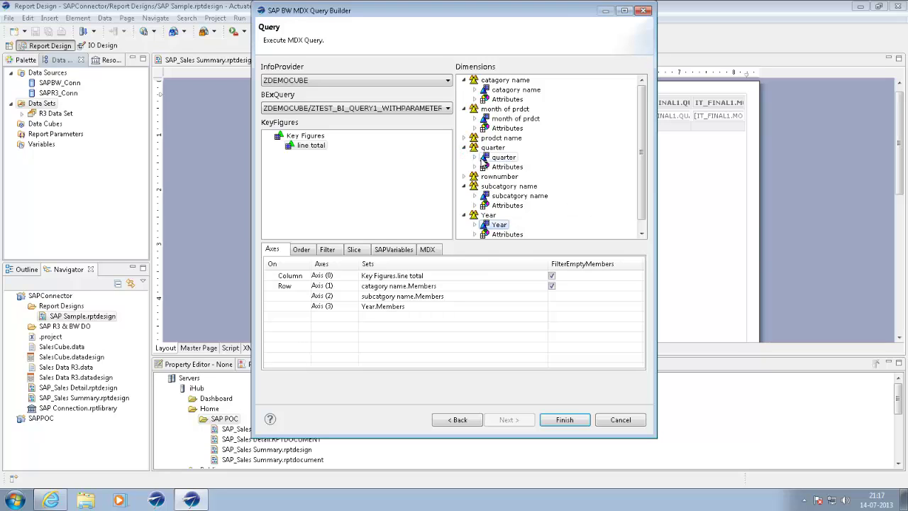
pyautogui.click(503, 158)
pyautogui.rightClick(503, 158)
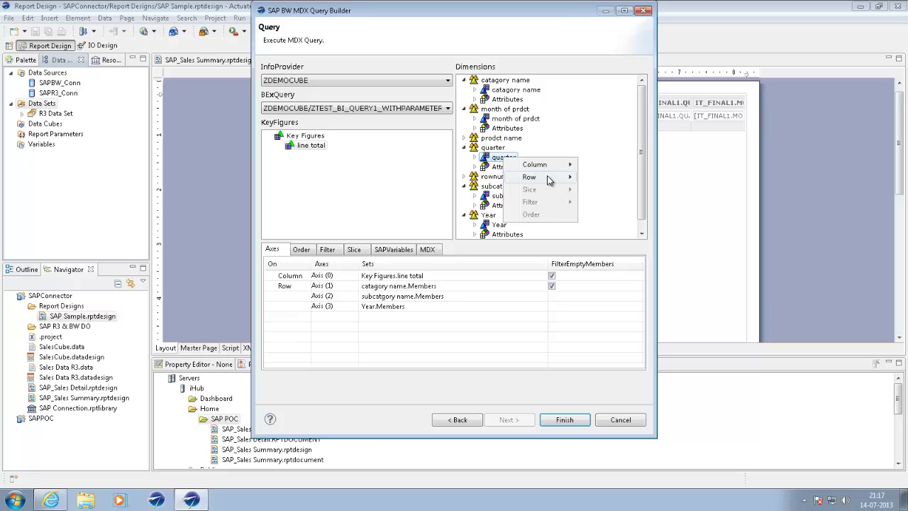
pyautogui.moveTo(548, 180)
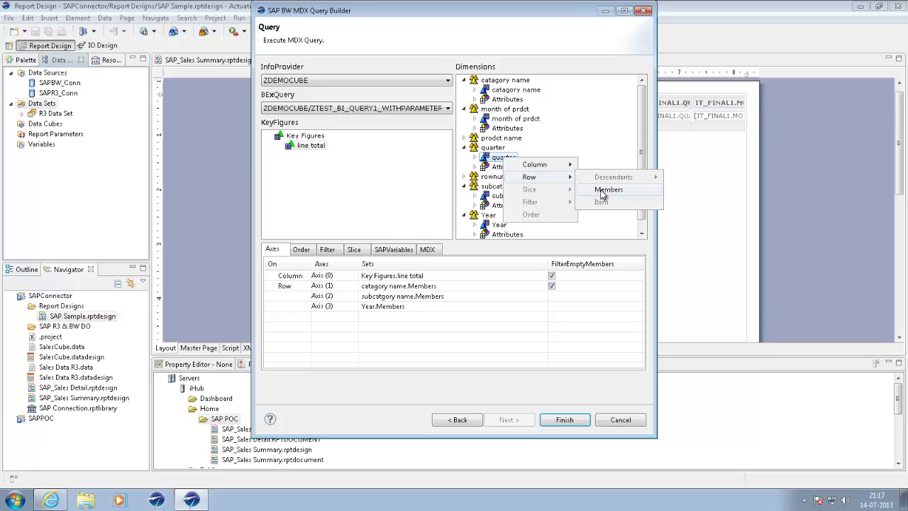
pyautogui.click(602, 190)
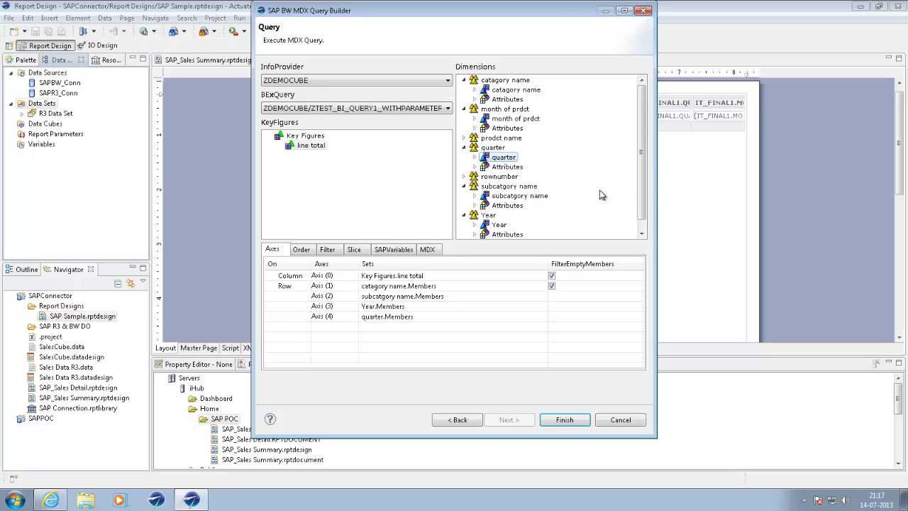
# Review the generated MDX statement and return to the query's axes overview
pyautogui.click(302, 250)
pyautogui.click(428, 250)
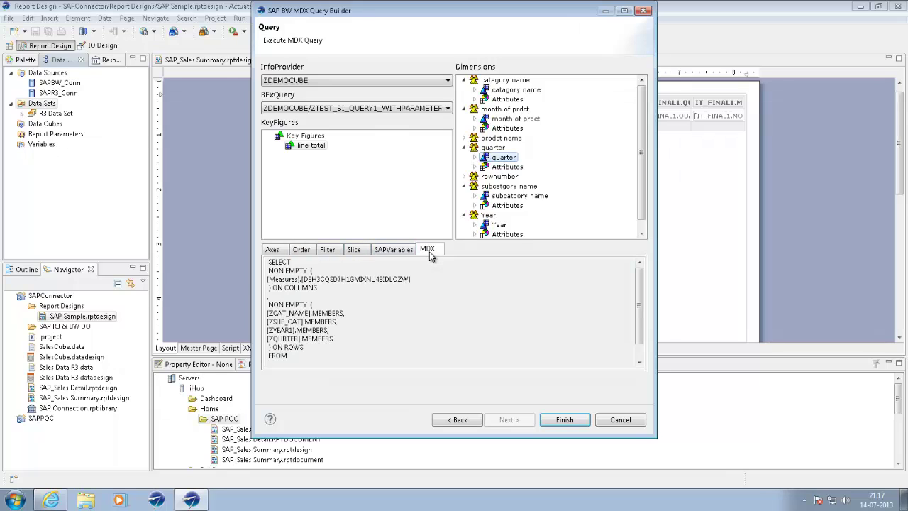
pyautogui.click(277, 251)
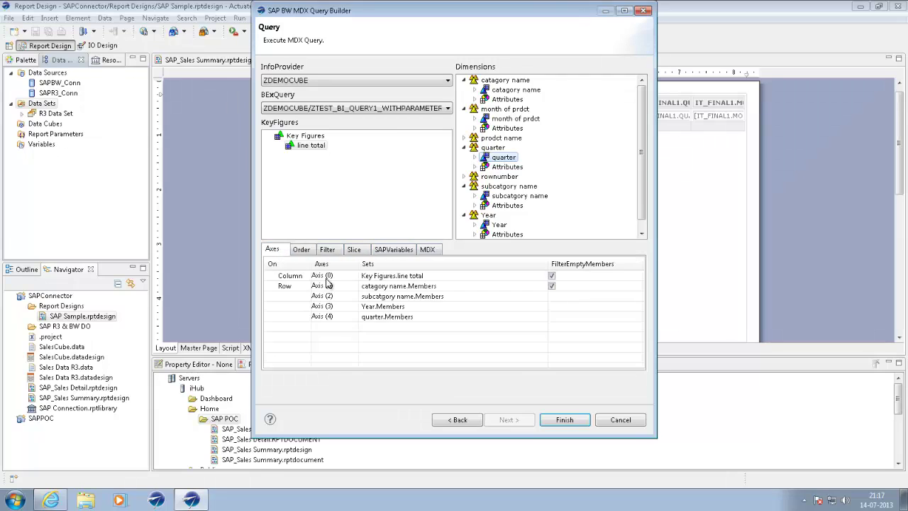
# Finish the MDX query, preview the BW Data Set results and accept the data set
pyautogui.click(565, 420)
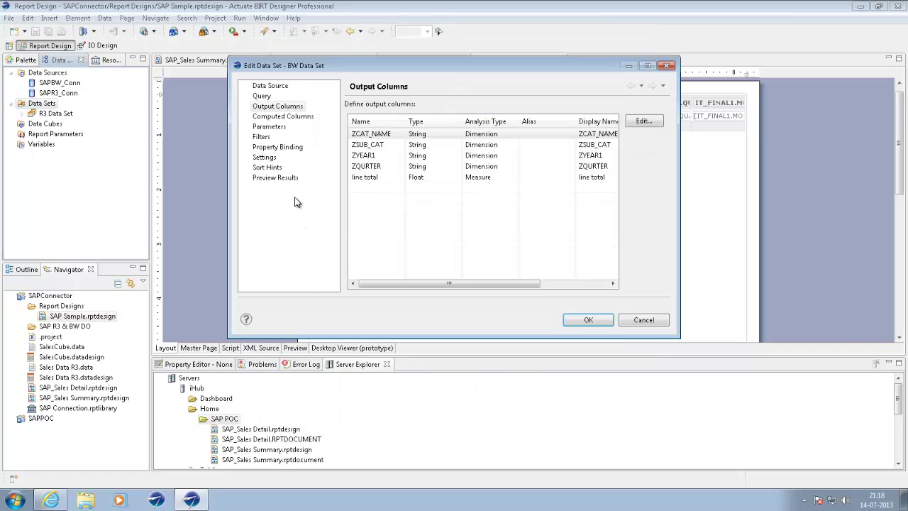
pyautogui.click(277, 178)
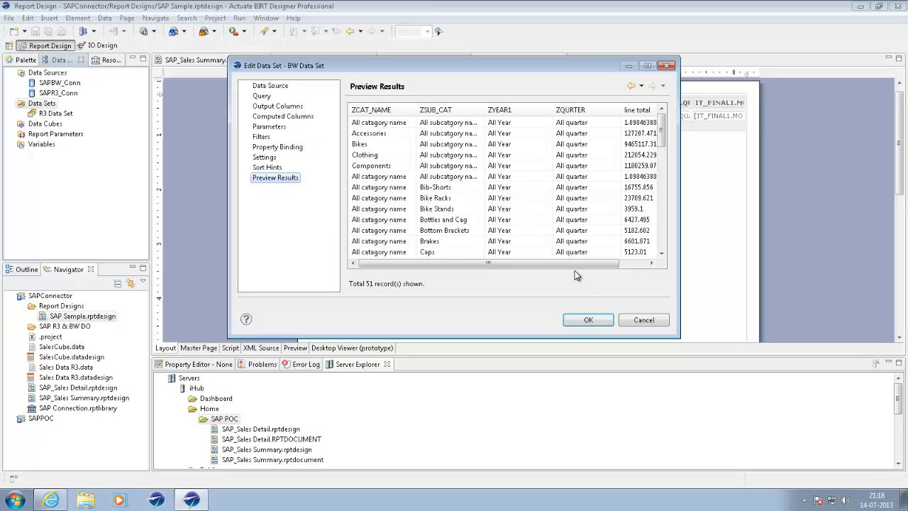
pyautogui.click(593, 321)
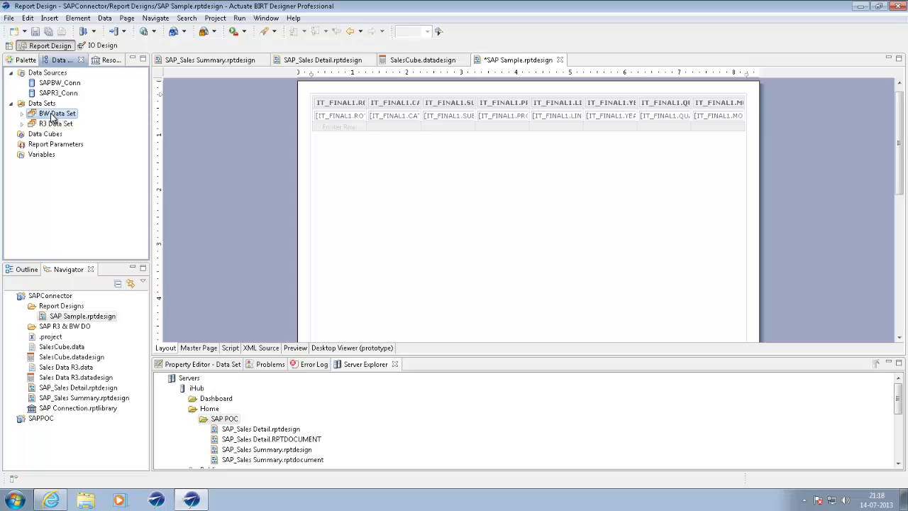
# Insert the BW Data Set as a table below the R/3 table in the layout and run the report in the viewer
pyautogui.moveTo(51, 117); pyautogui.dragTo(351, 177)
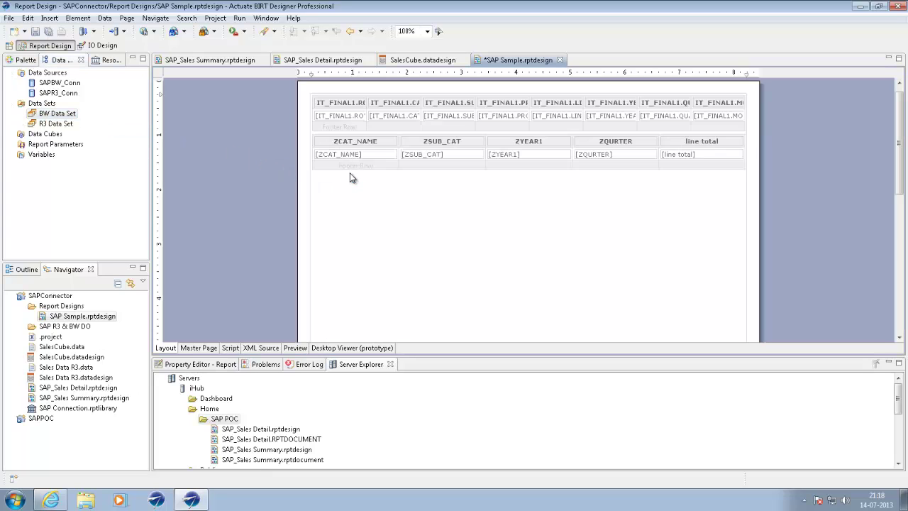
pyautogui.click(141, 32)
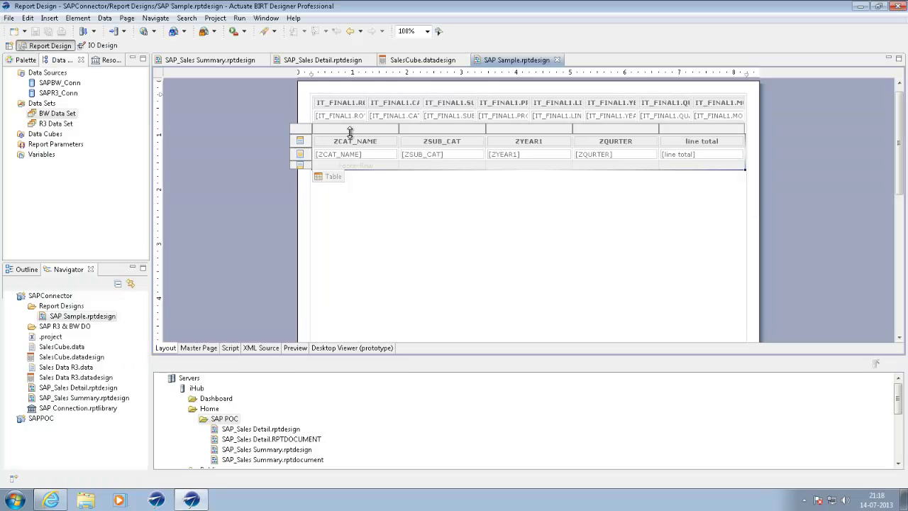
# Delete the R/3 table from the layout and run the report in the viewer with only the BW table
pyautogui.click(327, 139)
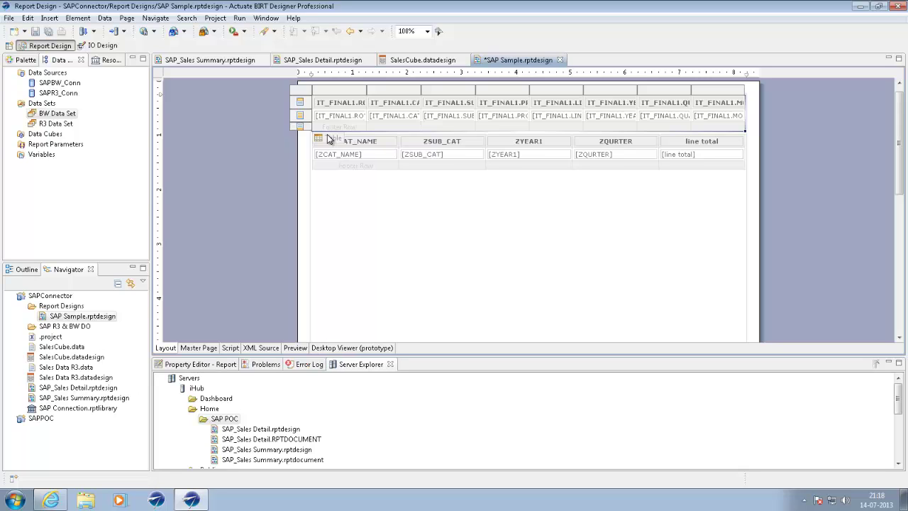
pyautogui.press('Delete')
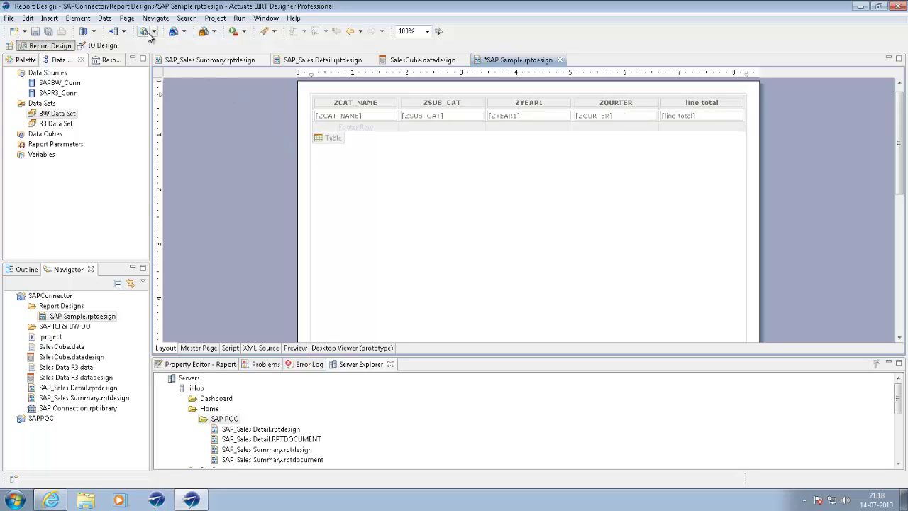
pyautogui.click(144, 32)
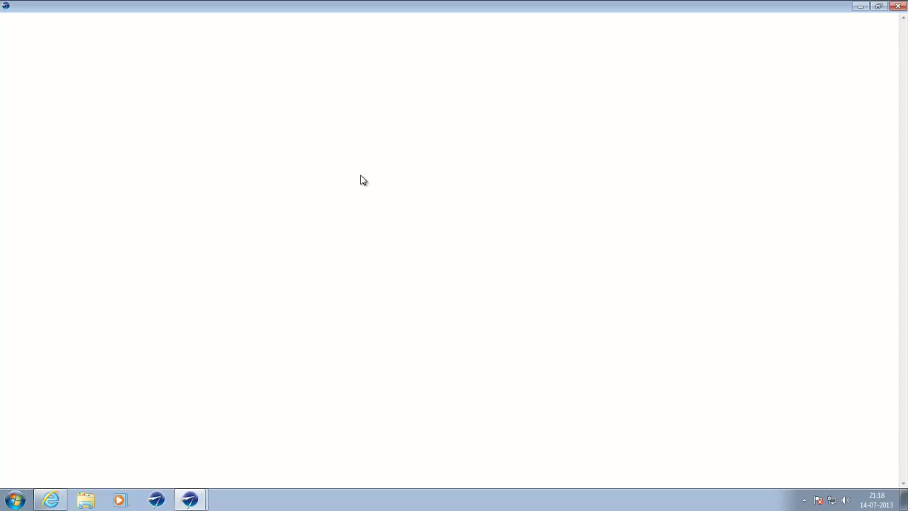